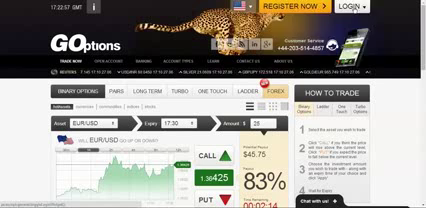
Open the GOptions login form to sign in to the trading account
{"action": "left_click", "coordinate": [350, 8]}
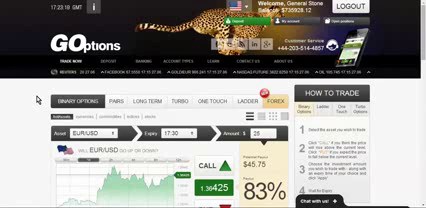
{"action": "scroll", "coordinate": [38, 99], "scroll_direction": "down", "scroll_amount": 5}
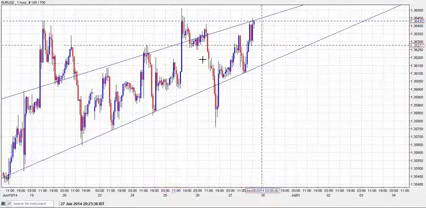
{"action": "scroll", "coordinate": [182, 80], "scroll_direction": "down", "scroll_amount": 2}
{"action": "scroll", "coordinate": [182, 80], "scroll_direction": "down", "scroll_amount": 1}
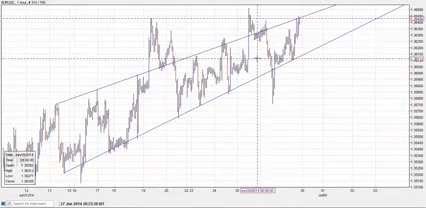
{"action": "scroll", "coordinate": [292, 65], "scroll_direction": "up", "scroll_amount": 1}
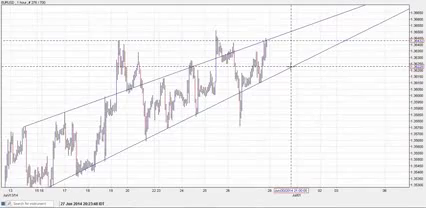
{"action": "scroll", "coordinate": [292, 65], "scroll_direction": "up", "scroll_amount": 1}
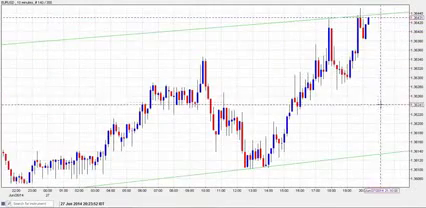
{"action": "scroll", "coordinate": [385, 100], "scroll_direction": "down", "scroll_amount": 1}
{"action": "scroll", "coordinate": [385, 76], "scroll_direction": "down", "scroll_amount": 1}
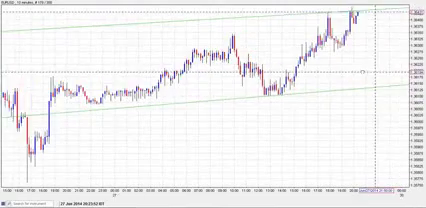
{"action": "scroll", "coordinate": [362, 72], "scroll_direction": "up", "scroll_amount": 1}
{"action": "scroll", "coordinate": [340, 75], "scroll_direction": "up", "scroll_amount": 1}
Pan the EUR/USD chart along the timeline to study the rising channel
{"action": "mouse_move", "coordinate": [322, 75]}
{"action": "left_mouse_down"}
{"action": "mouse_move", "coordinate": [295, 83]}
{"action": "mouse_move", "coordinate": [255, 78]}
{"action": "left_mouse_up"}
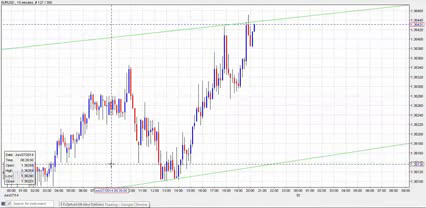
Open the full EUR/USD trading view and submit a $5000 PUT trade
{"action": "key", "text": "alt+Tab"}
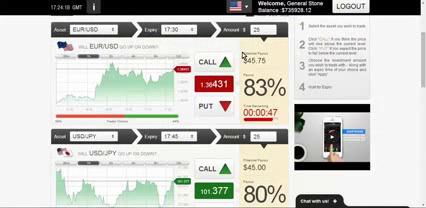
{"action": "left_click", "coordinate": [287, 18]}
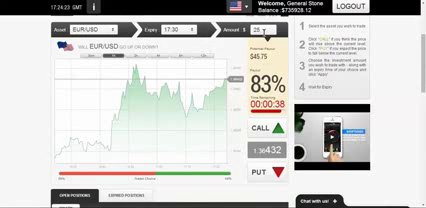
{"action": "type", "text": "5"}
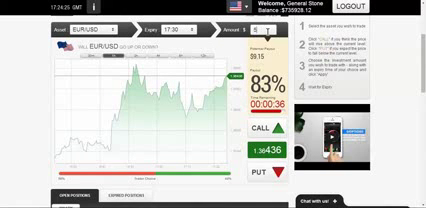
{"action": "type", "text": "000"}
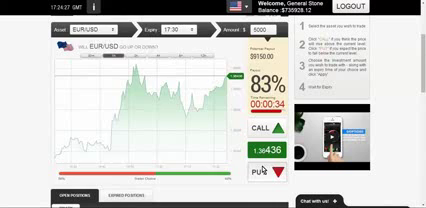
{"action": "left_click", "coordinate": [262, 172]}
{"action": "left_click", "coordinate": [197, 122]}
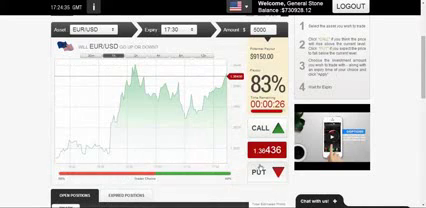
Place and approve two more $5000 EUR/USD PUT options
{"action": "left_click", "coordinate": [261, 171]}
{"action": "left_click", "coordinate": [200, 122]}
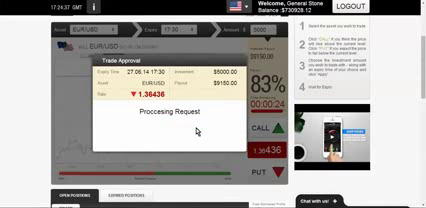
{"action": "left_click", "coordinate": [198, 136]}
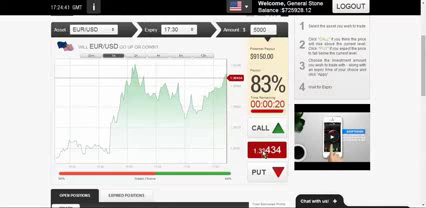
{"action": "left_click", "coordinate": [265, 173]}
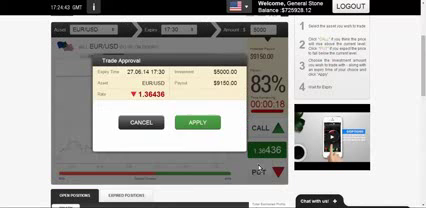
{"action": "left_click", "coordinate": [198, 123]}
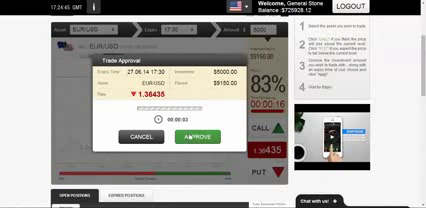
{"action": "left_click", "coordinate": [196, 136]}
{"action": "scroll", "coordinate": [141, 140], "scroll_direction": "down", "scroll_amount": 2}
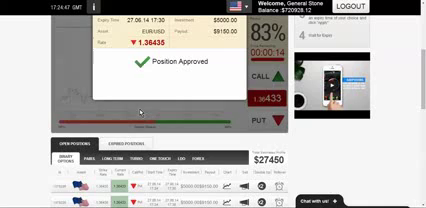
{"action": "scroll", "coordinate": [141, 112], "scroll_direction": "down", "scroll_amount": 3}
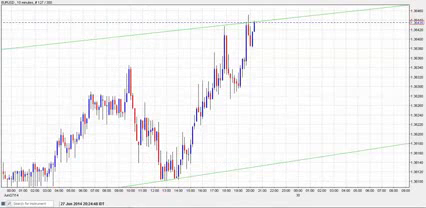
Add a horizontal line at the current EUR/USD price on the 10-minute chart
{"action": "right_click", "coordinate": [112, 3]}
{"action": "mouse_move", "coordinate": [145, 6]}
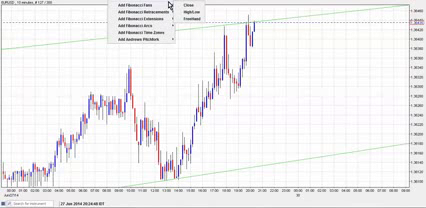
{"action": "mouse_move", "coordinate": [150, 13]}
{"action": "left_click", "coordinate": [190, 33]}
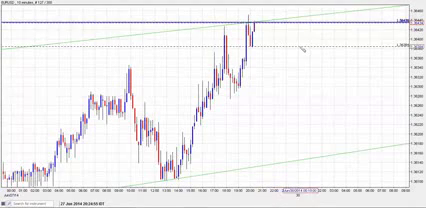
{"action": "scroll", "coordinate": [301, 49], "scroll_direction": "up", "scroll_amount": 2}
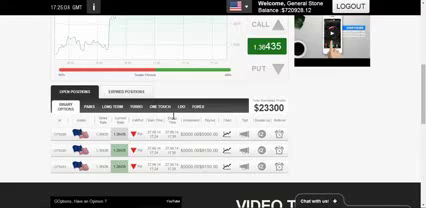
{"action": "scroll", "coordinate": [170, 116], "scroll_direction": "up", "scroll_amount": 3}
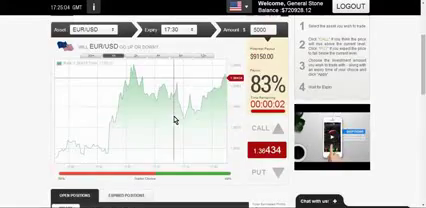
Buy and approve a $5000 EUR/USD PUT option with the 17:40 expiry
{"action": "left_click", "coordinate": [190, 30]}
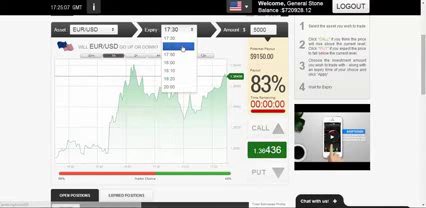
{"action": "left_click", "coordinate": [180, 46]}
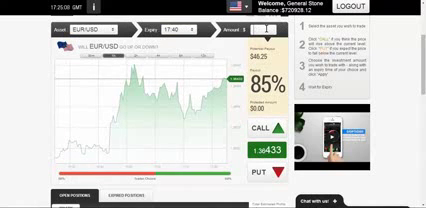
{"action": "type", "text": "5000"}
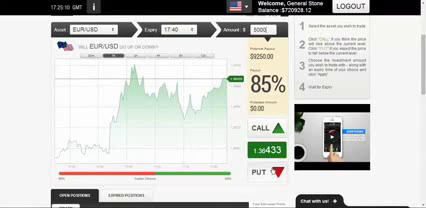
{"action": "left_click", "coordinate": [269, 172]}
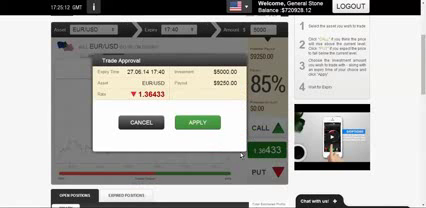
{"action": "left_click", "coordinate": [198, 122]}
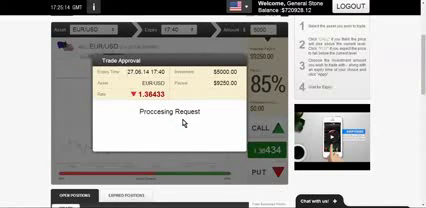
{"action": "left_click", "coordinate": [197, 137]}
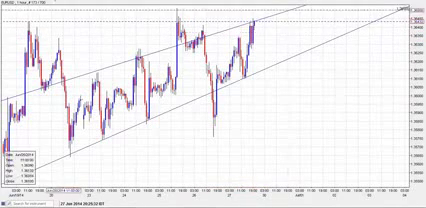
Switch the EUR/USD chart to the 10-minute timeframe
{"action": "key", "text": "Return"}
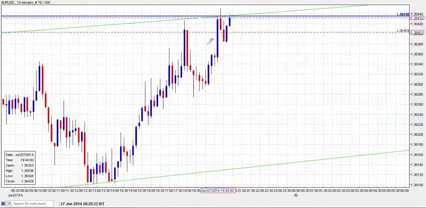
Cancel a pending $5000 EUR/USD PUT trade at the approval stage
{"action": "key", "text": "alt+Tab"}
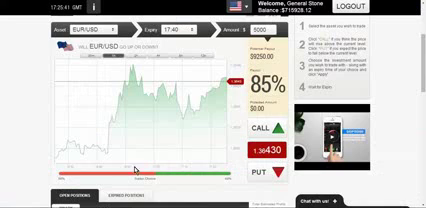
{"action": "left_click", "coordinate": [268, 172]}
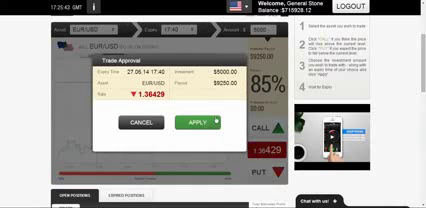
{"action": "left_click", "coordinate": [216, 121]}
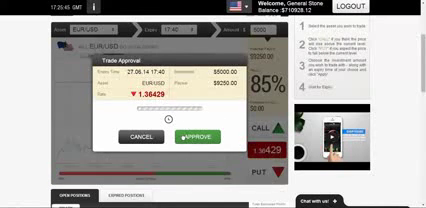
{"action": "left_click", "coordinate": [152, 138]}
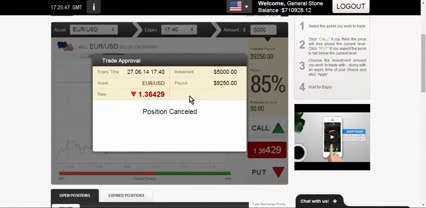
{"action": "scroll", "coordinate": [190, 98], "scroll_direction": "down", "scroll_amount": 3}
{"action": "scroll", "coordinate": [190, 98], "scroll_direction": "down", "scroll_amount": 3}
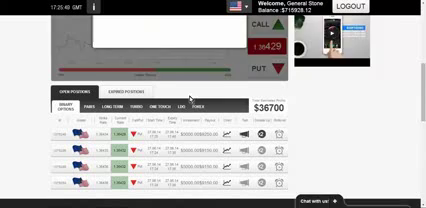
{"action": "scroll", "coordinate": [190, 98], "scroll_direction": "down", "scroll_amount": 3}
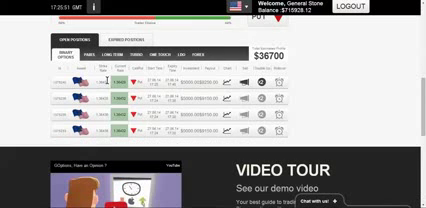
{"action": "key", "text": "alt+Tab"}
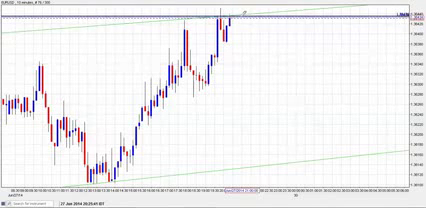
{"action": "scroll", "coordinate": [252, 30], "scroll_direction": "up", "scroll_amount": 2}
{"action": "scroll", "coordinate": [250, 30], "scroll_direction": "up", "scroll_amount": 1}
{"action": "scroll", "coordinate": [252, 32], "scroll_direction": "up", "scroll_amount": 1}
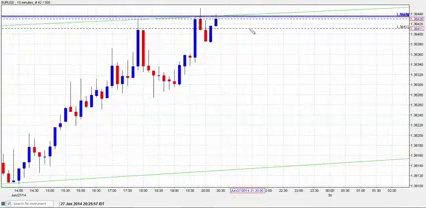
{"action": "scroll", "coordinate": [236, 28], "scroll_direction": "up", "scroll_amount": 1}
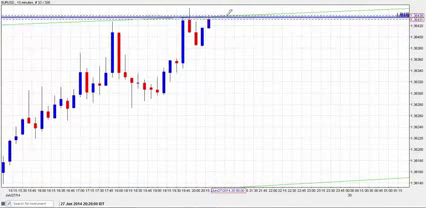
Return to the GOptions trading page after inspecting the recent EUR/USD candles
{"action": "key", "text": "alt+Tab"}
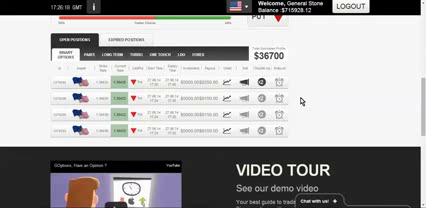
{"action": "scroll", "coordinate": [301, 100], "scroll_direction": "up", "scroll_amount": 3}
{"action": "scroll", "coordinate": [301, 100], "scroll_direction": "up", "scroll_amount": 3}
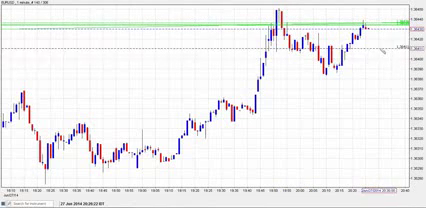
{"action": "scroll", "coordinate": [381, 44], "scroll_direction": "up", "scroll_amount": 1}
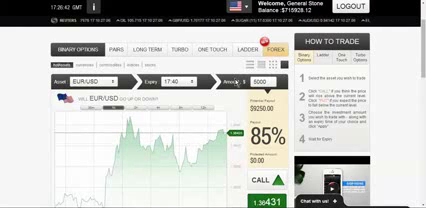
{"action": "scroll", "coordinate": [236, 78], "scroll_direction": "up", "scroll_amount": 2}
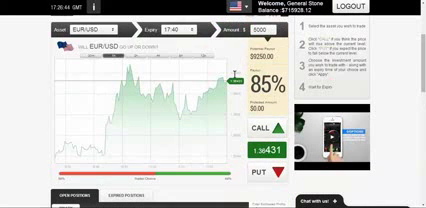
Submit a $5000 EUR/USD PUT at 17:40 expiry, then place and approve a second
{"action": "left_click", "coordinate": [265, 170]}
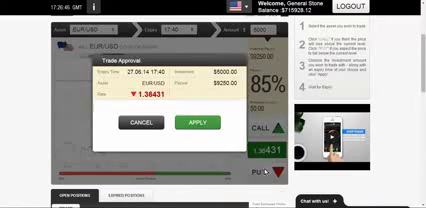
{"action": "left_click", "coordinate": [198, 122]}
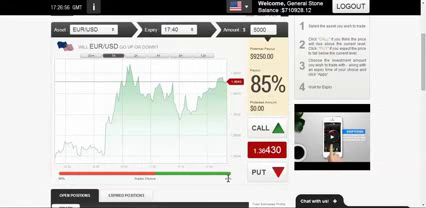
{"action": "left_click", "coordinate": [278, 172]}
{"action": "left_click", "coordinate": [197, 123]}
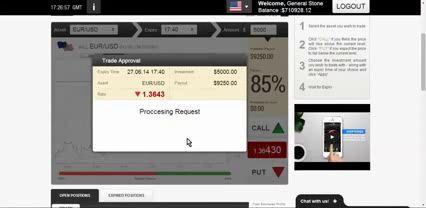
{"action": "left_click", "coordinate": [195, 137]}
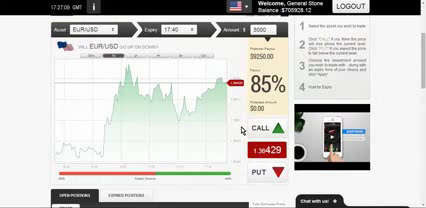
{"action": "scroll", "coordinate": [242, 130], "scroll_direction": "down", "scroll_amount": 3}
{"action": "scroll", "coordinate": [242, 130], "scroll_direction": "down", "scroll_amount": 3}
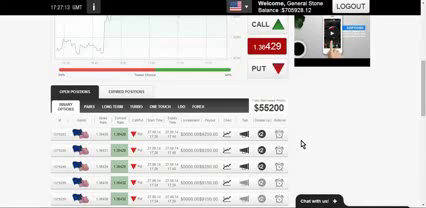
{"action": "scroll", "coordinate": [301, 144], "scroll_direction": "down", "scroll_amount": 2}
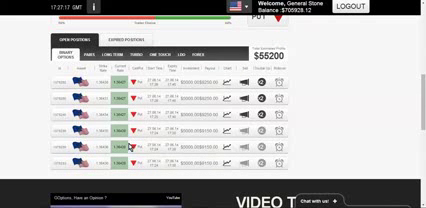
Compare the open PUT positions against the EUR/USD candlestick chart
{"action": "key", "text": "alt+Tab"}
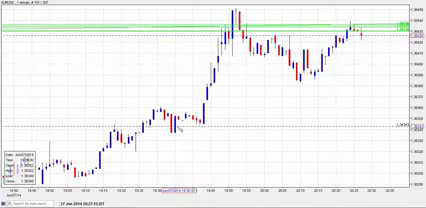
{"action": "key", "text": "alt+Tab"}
{"action": "scroll", "coordinate": [253, 120], "scroll_direction": "up", "scroll_amount": 3}
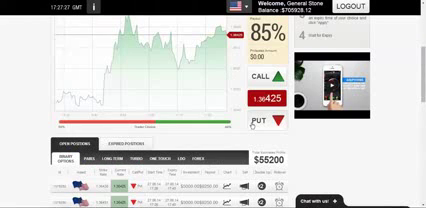
{"action": "scroll", "coordinate": [296, 133], "scroll_direction": "up", "scroll_amount": 3}
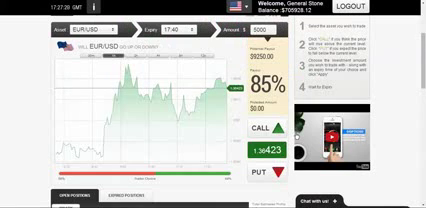
{"action": "scroll", "coordinate": [296, 133], "scroll_direction": "down", "scroll_amount": 3}
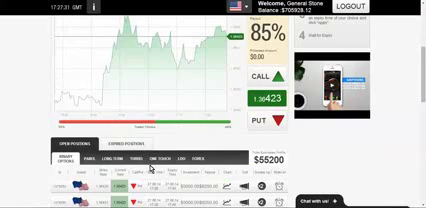
{"action": "key", "text": "alt+Tab"}
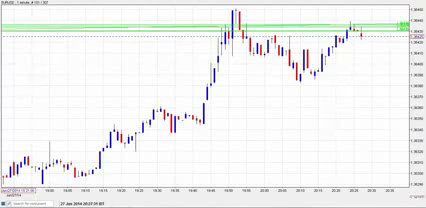
Back in GOptions, place two approved $5000 EUR/USD PUT options expiring at 17:40
{"action": "key", "text": "alt+Tab"}
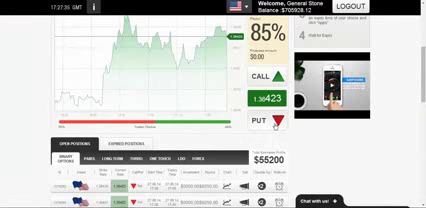
{"action": "left_click", "coordinate": [277, 122]}
{"action": "left_click", "coordinate": [195, 71]}
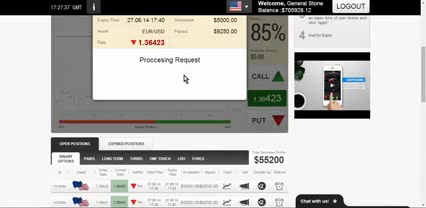
{"action": "left_click", "coordinate": [197, 84]}
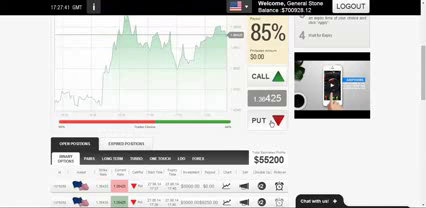
{"action": "left_click", "coordinate": [275, 122]}
{"action": "left_click", "coordinate": [195, 71]}
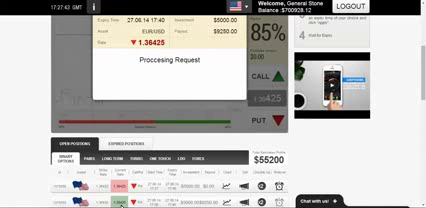
{"action": "left_click", "coordinate": [192, 84]}
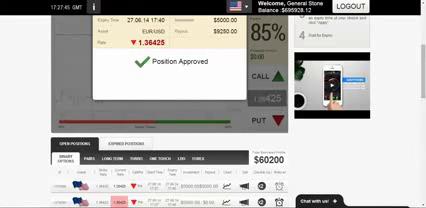
Glance at the EUR/USD chart, then place a third approved $5000 PUT
{"action": "key", "text": "alt+Tab"}
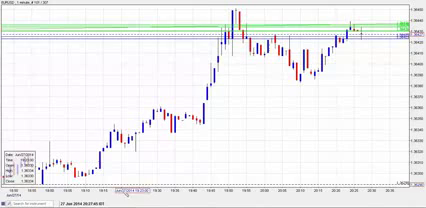
{"action": "key", "text": "alt+Tab"}
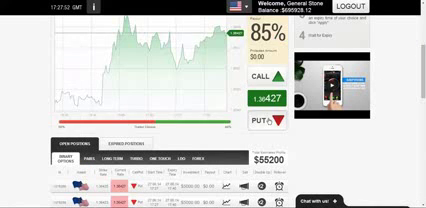
{"action": "left_click", "coordinate": [268, 121]}
{"action": "left_click", "coordinate": [198, 71]}
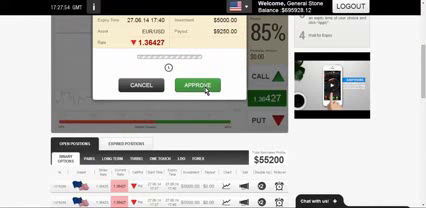
{"action": "left_click", "coordinate": [198, 85]}
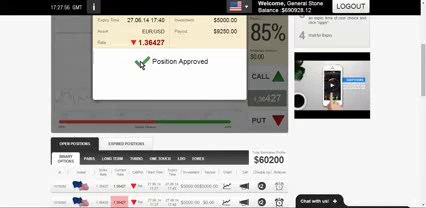
Check the chart again, place a fourth $5000 PUT, and return to the candlestick chart
{"action": "key", "text": "alt+Tab"}
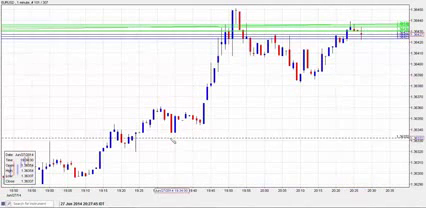
{"action": "key", "text": "alt+Tab"}
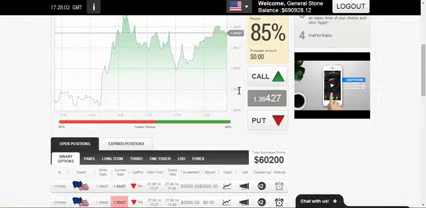
{"action": "scroll", "coordinate": [239, 91], "scroll_direction": "down", "scroll_amount": 4}
{"action": "scroll", "coordinate": [241, 95], "scroll_direction": "down", "scroll_amount": 3}
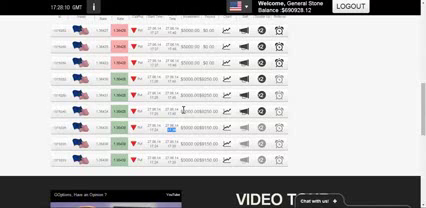
{"action": "scroll", "coordinate": [183, 109], "scroll_direction": "up", "scroll_amount": 5}
{"action": "left_click", "coordinate": [262, 120]}
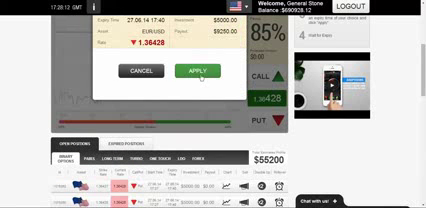
{"action": "left_click", "coordinate": [198, 71]}
{"action": "left_click", "coordinate": [197, 85]}
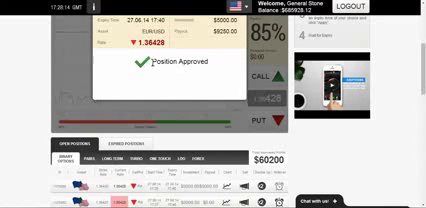
{"action": "key", "text": "alt+Tab"}
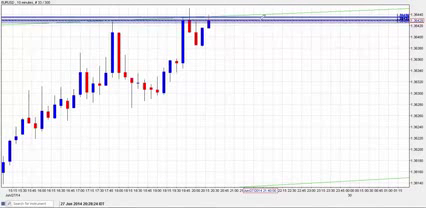
{"action": "scroll", "coordinate": [262, 22], "scroll_direction": "up", "scroll_amount": 1}
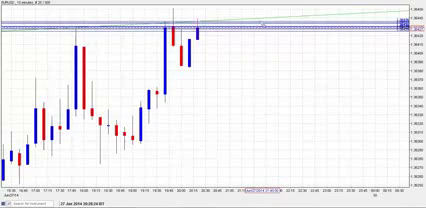
{"action": "scroll", "coordinate": [262, 22], "scroll_direction": "up", "scroll_amount": 1}
{"action": "scroll", "coordinate": [262, 22], "scroll_direction": "up", "scroll_amount": 1}
{"action": "scroll", "coordinate": [262, 22], "scroll_direction": "up", "scroll_amount": 1}
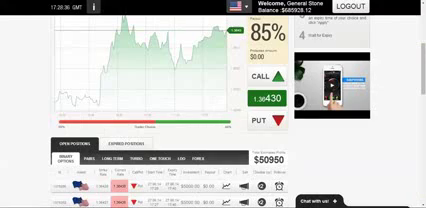
Place two more approved $5000 EUR/USD PUT options
{"action": "left_click", "coordinate": [270, 121]}
{"action": "left_click", "coordinate": [198, 71]}
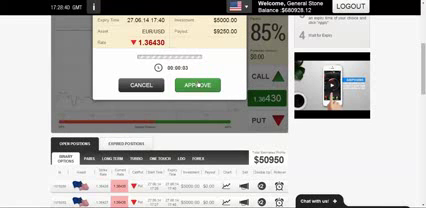
{"action": "left_click", "coordinate": [197, 84]}
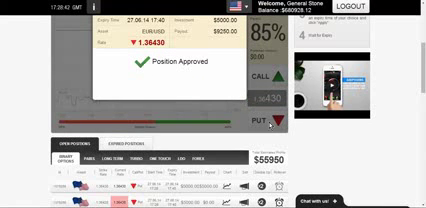
{"action": "left_click", "coordinate": [270, 121]}
{"action": "left_click", "coordinate": [197, 71]}
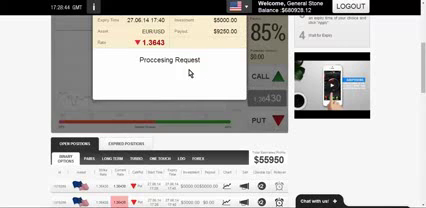
{"action": "left_click", "coordinate": [197, 84]}
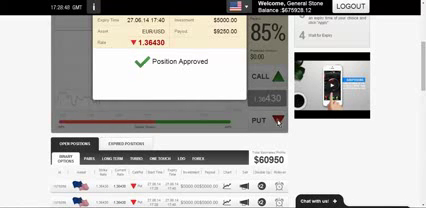
Place a third $5000 PUT, then view EUR/USD on the 1-minute chart
{"action": "left_click", "coordinate": [274, 121]}
{"action": "left_click", "coordinate": [197, 71]}
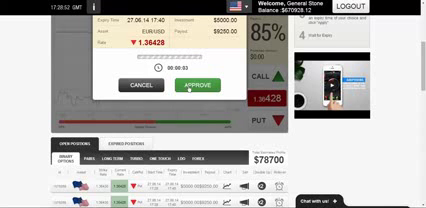
{"action": "left_click", "coordinate": [197, 84]}
{"action": "key", "text": "alt+Tab"}
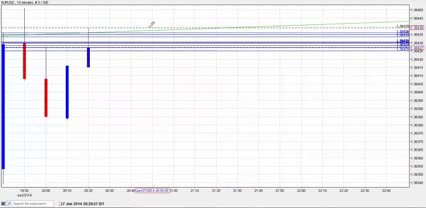
{"action": "left_click", "coordinate": [14, 1]}
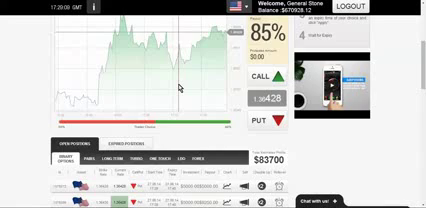
{"action": "scroll", "coordinate": [179, 88], "scroll_direction": "down", "scroll_amount": 3}
{"action": "scroll", "coordinate": [179, 88], "scroll_direction": "down", "scroll_amount": 3}
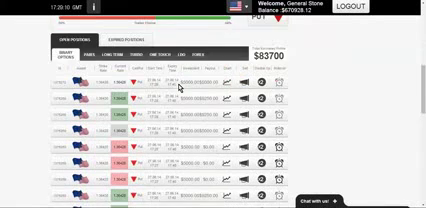
{"action": "scroll", "coordinate": [179, 88], "scroll_direction": "down", "scroll_amount": 3}
{"action": "scroll", "coordinate": [179, 88], "scroll_direction": "down", "scroll_amount": 3}
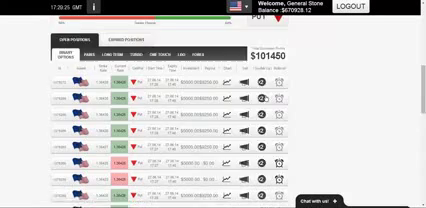
{"action": "scroll", "coordinate": [281, 97], "scroll_direction": "down", "scroll_amount": 3}
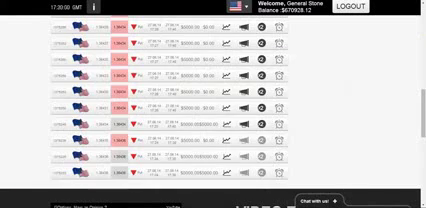
{"action": "scroll", "coordinate": [160, 170], "scroll_direction": "up", "scroll_amount": 5}
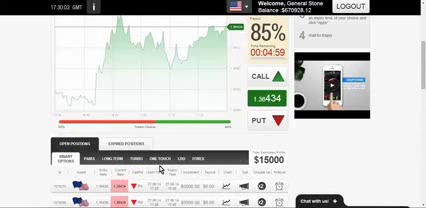
Show expired positions, approve another $5000 EUR/USD PUT, and filter the list to 06/27/2014
{"action": "left_click", "coordinate": [125, 144]}
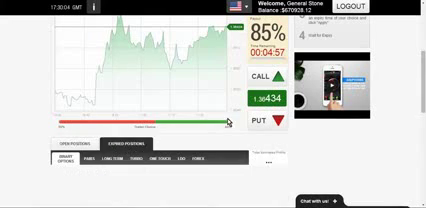
{"action": "left_click", "coordinate": [196, 70]}
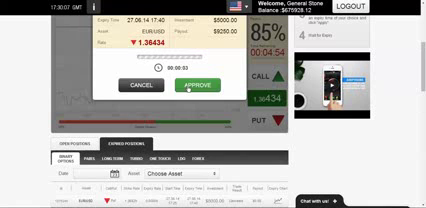
{"action": "left_click", "coordinate": [197, 85]}
{"action": "scroll", "coordinate": [141, 66], "scroll_direction": "down", "scroll_amount": 2}
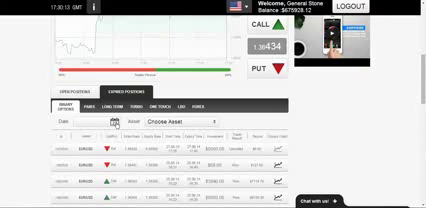
{"action": "left_click", "coordinate": [114, 122]}
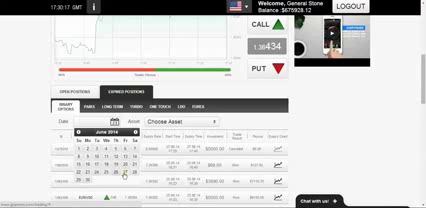
{"action": "left_click", "coordinate": [126, 173]}
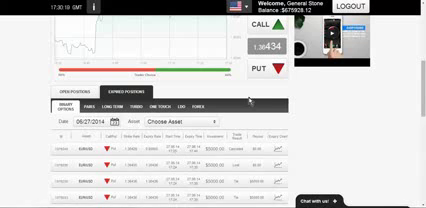
{"action": "scroll", "coordinate": [250, 100], "scroll_direction": "down", "scroll_amount": 2}
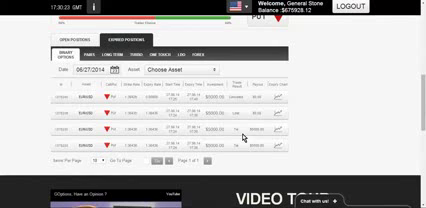
{"action": "scroll", "coordinate": [275, 128], "scroll_direction": "up", "scroll_amount": 5}
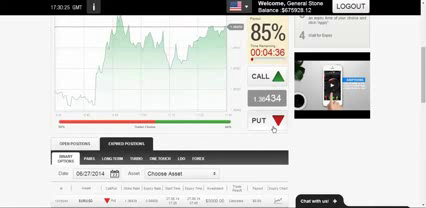
Place more $5000 EUR/USD PUT options, checking open positions before confirming the pending one
{"action": "left_click", "coordinate": [266, 121]}
{"action": "left_click", "coordinate": [190, 72]}
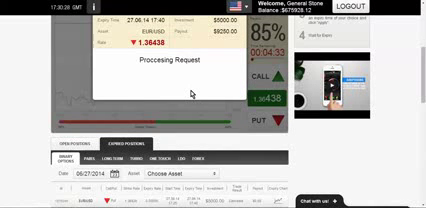
{"action": "scroll", "coordinate": [207, 88], "scroll_direction": "up", "scroll_amount": 3}
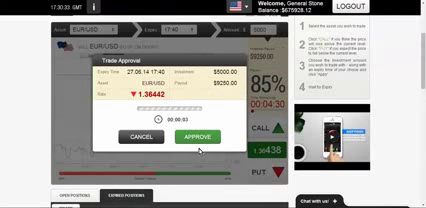
{"action": "left_click", "coordinate": [198, 136]}
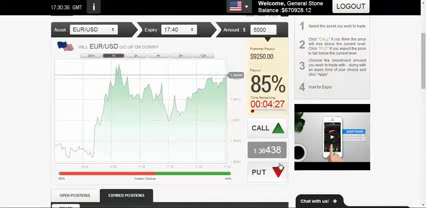
{"action": "left_click", "coordinate": [280, 127]}
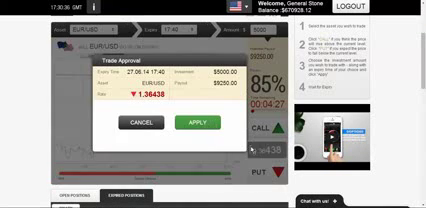
{"action": "left_click", "coordinate": [198, 122]}
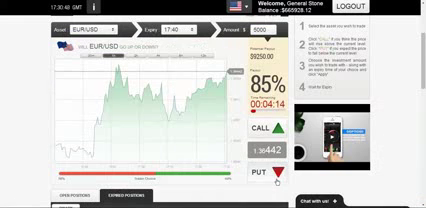
{"action": "left_click", "coordinate": [278, 172]}
{"action": "left_click", "coordinate": [197, 122]}
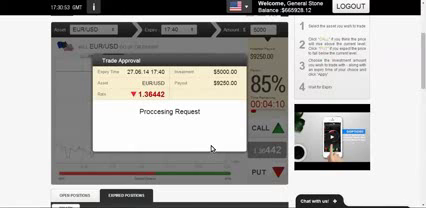
{"action": "scroll", "coordinate": [212, 148], "scroll_direction": "down", "scroll_amount": 5}
{"action": "scroll", "coordinate": [212, 148], "scroll_direction": "down", "scroll_amount": 2}
{"action": "scroll", "coordinate": [212, 148], "scroll_direction": "up", "scroll_amount": 4}
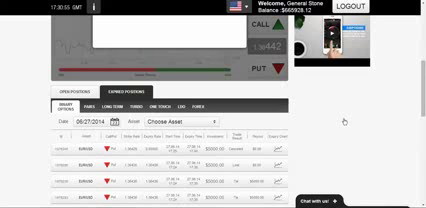
{"action": "left_click", "coordinate": [74, 92]}
{"action": "scroll", "coordinate": [178, 150], "scroll_direction": "up", "scroll_amount": 5}
{"action": "scroll", "coordinate": [178, 150], "scroll_direction": "down", "scroll_amount": 2}
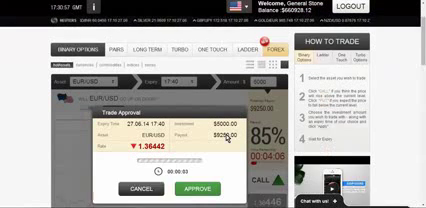
{"action": "left_click", "coordinate": [196, 137]}
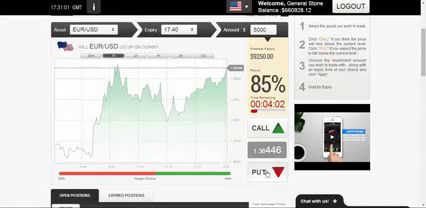
Place two more approved $5000 EUR/USD PUT options
{"action": "left_click", "coordinate": [266, 172]}
{"action": "left_click", "coordinate": [199, 123]}
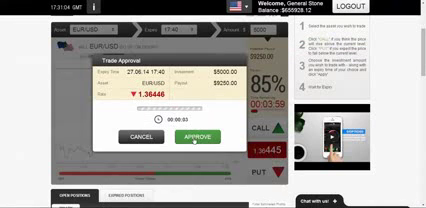
{"action": "left_click", "coordinate": [197, 136]}
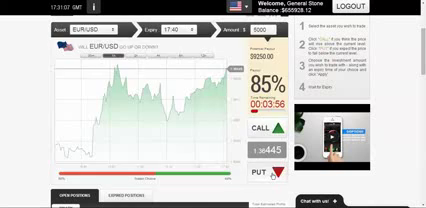
{"action": "left_click", "coordinate": [276, 172]}
{"action": "left_click", "coordinate": [198, 122]}
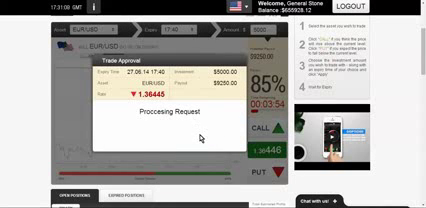
{"action": "left_click", "coordinate": [197, 137]}
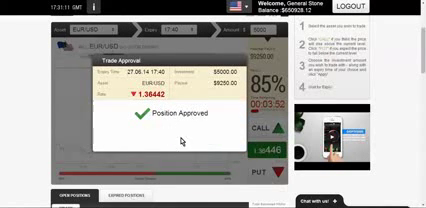
Approve two further $5000 PUTs, bringing the balance to $645,928.12
{"action": "left_click", "coordinate": [278, 172]}
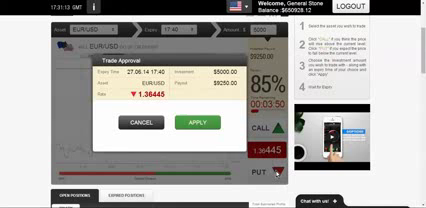
{"action": "left_click", "coordinate": [200, 122]}
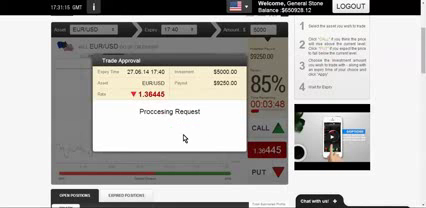
{"action": "left_click", "coordinate": [198, 137]}
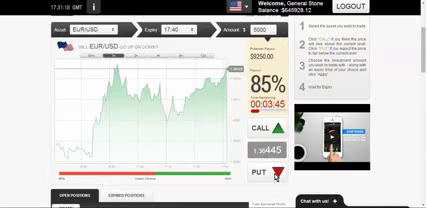
{"action": "left_click", "coordinate": [278, 172]}
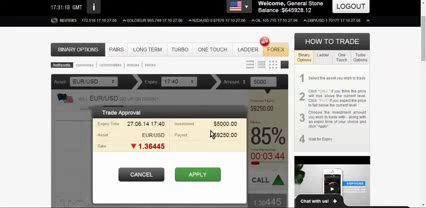
{"action": "left_click", "coordinate": [192, 175]}
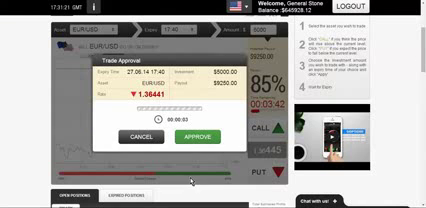
{"action": "left_click", "coordinate": [198, 136]}
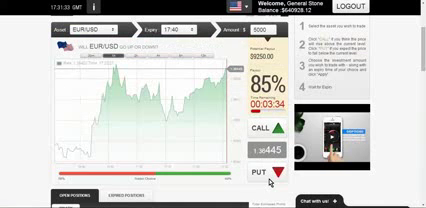
Place two approved $5000 EUR/USD PUT options
{"action": "left_click", "coordinate": [270, 176]}
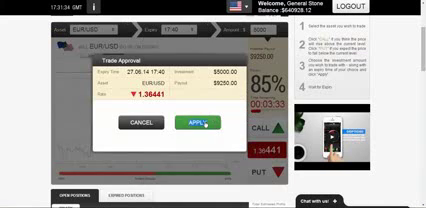
{"action": "left_click", "coordinate": [198, 122]}
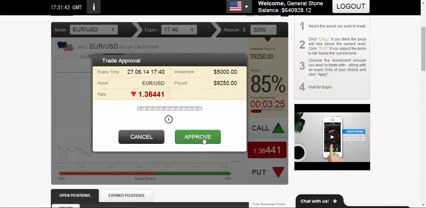
{"action": "left_click", "coordinate": [197, 136]}
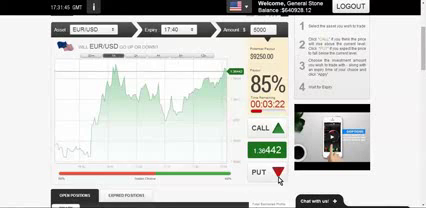
{"action": "left_click", "coordinate": [279, 174]}
{"action": "left_click", "coordinate": [196, 122]}
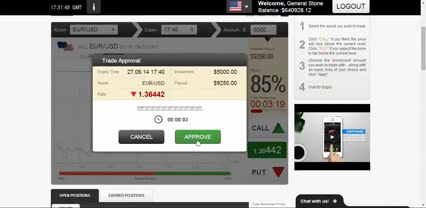
{"action": "left_click", "coordinate": [197, 137]}
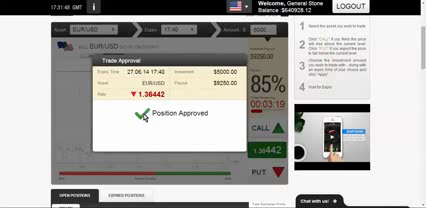
Place a third approved $5000 PUT and submit another PUT request
{"action": "left_click", "coordinate": [274, 172]}
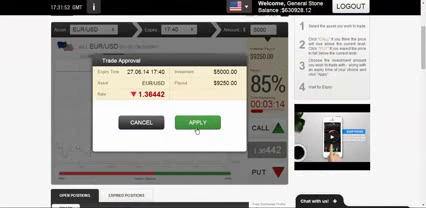
{"action": "left_click", "coordinate": [196, 123]}
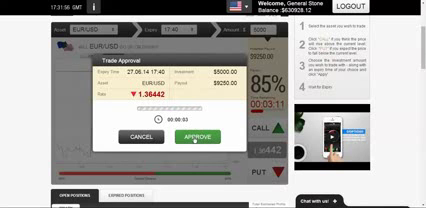
{"action": "left_click", "coordinate": [197, 136]}
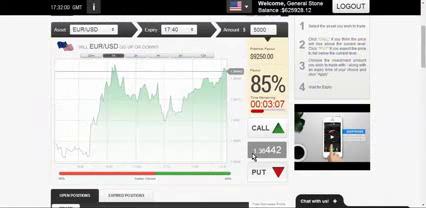
{"action": "left_click", "coordinate": [252, 155]}
{"action": "left_click", "coordinate": [201, 127]}
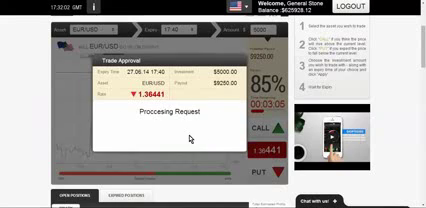
{"action": "scroll", "coordinate": [190, 138], "scroll_direction": "down", "scroll_amount": 1}
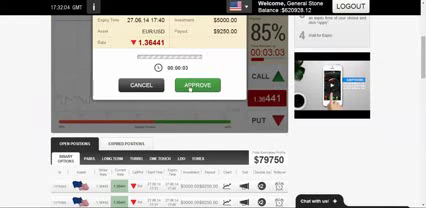
Confirm the pending PUT and place two more approved $5000 EUR/USD PUTs
{"action": "left_click", "coordinate": [196, 85]}
{"action": "scroll", "coordinate": [189, 89], "scroll_direction": "down", "scroll_amount": 5}
{"action": "scroll", "coordinate": [189, 89], "scroll_direction": "down", "scroll_amount": 3}
{"action": "scroll", "coordinate": [189, 89], "scroll_direction": "up", "scroll_amount": 3}
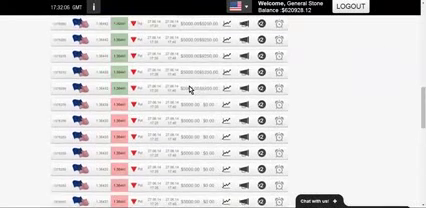
{"action": "scroll", "coordinate": [189, 89], "scroll_direction": "up", "scroll_amount": 5}
{"action": "left_click", "coordinate": [276, 121]}
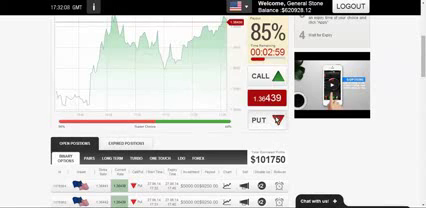
{"action": "left_click", "coordinate": [196, 70]}
{"action": "scroll", "coordinate": [187, 77], "scroll_direction": "up", "scroll_amount": 3}
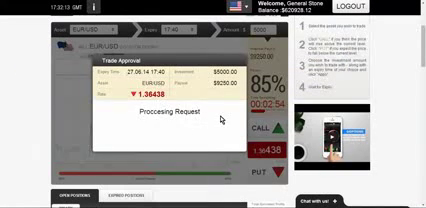
{"action": "left_click", "coordinate": [196, 136]}
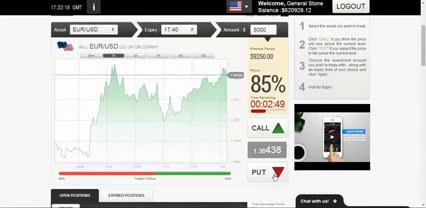
{"action": "left_click", "coordinate": [277, 174]}
{"action": "left_click", "coordinate": [204, 124]}
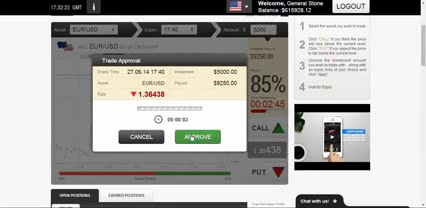
{"action": "left_click", "coordinate": [196, 136]}
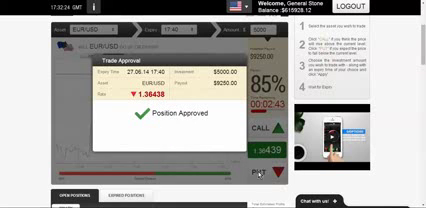
Place two further approved $5000 EUR/USD PUTs expiring at 17:40
{"action": "left_click", "coordinate": [266, 178]}
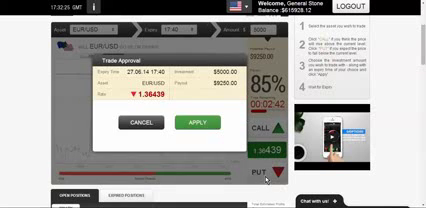
{"action": "left_click", "coordinate": [201, 123]}
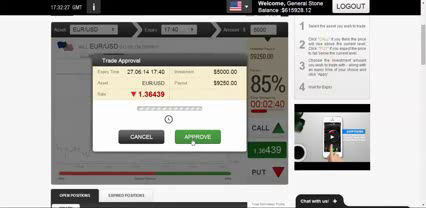
{"action": "left_click", "coordinate": [196, 136]}
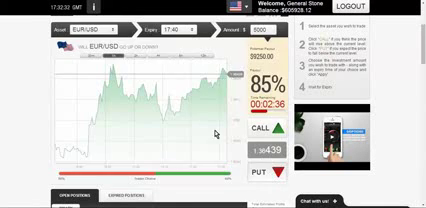
{"action": "left_click", "coordinate": [271, 173]}
{"action": "left_click", "coordinate": [196, 122]}
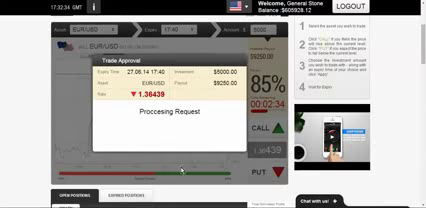
{"action": "left_click", "coordinate": [196, 137]}
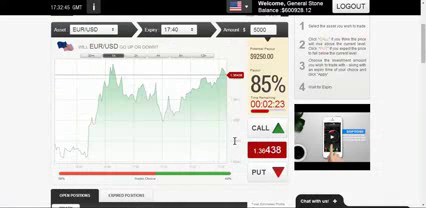
Place two approved $5000 EUR/USD PUT options expiring at 17:40
{"action": "left_click", "coordinate": [278, 172]}
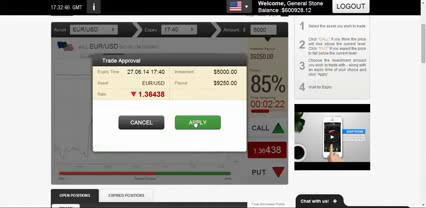
{"action": "left_click", "coordinate": [196, 123]}
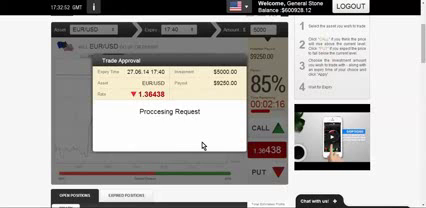
{"action": "left_click", "coordinate": [198, 137]}
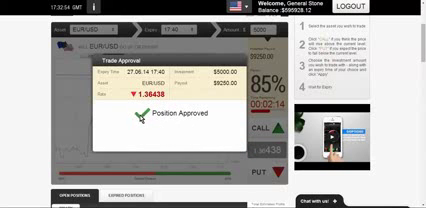
{"action": "scroll", "coordinate": [241, 103], "scroll_direction": "down", "scroll_amount": 3}
{"action": "scroll", "coordinate": [241, 103], "scroll_direction": "down", "scroll_amount": 3}
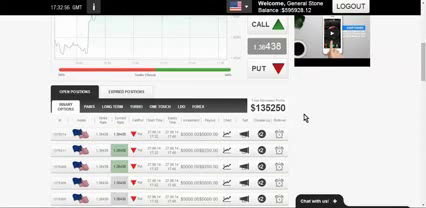
{"action": "scroll", "coordinate": [309, 122], "scroll_direction": "down", "scroll_amount": 3}
{"action": "scroll", "coordinate": [309, 122], "scroll_direction": "down", "scroll_amount": 3}
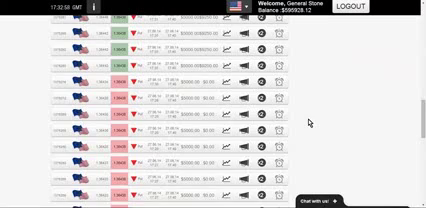
{"action": "scroll", "coordinate": [309, 122], "scroll_direction": "up", "scroll_amount": 3}
{"action": "scroll", "coordinate": [309, 122], "scroll_direction": "up", "scroll_amount": 5}
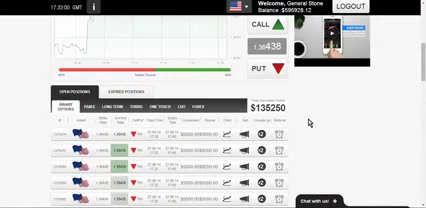
{"action": "scroll", "coordinate": [302, 110], "scroll_direction": "up", "scroll_amount": 3}
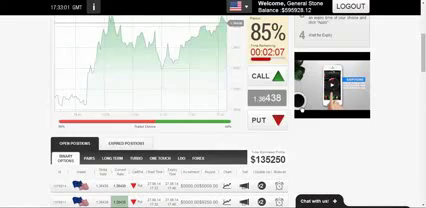
{"action": "left_click", "coordinate": [278, 120]}
{"action": "left_click", "coordinate": [196, 70]}
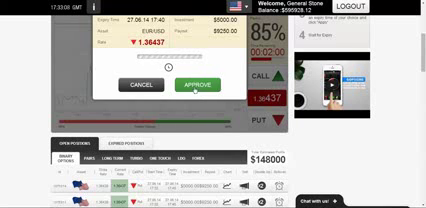
{"action": "left_click", "coordinate": [199, 85]}
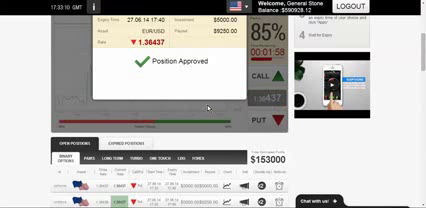
Place and approve two more $5000 EUR/USD PUTs
{"action": "left_click", "coordinate": [265, 124]}
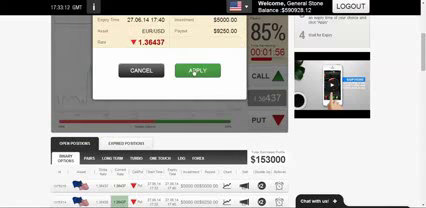
{"action": "left_click", "coordinate": [197, 70]}
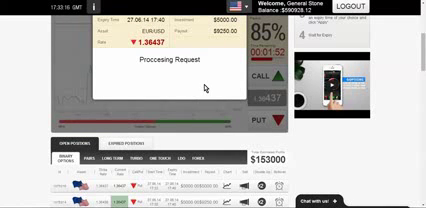
{"action": "left_click", "coordinate": [196, 84]}
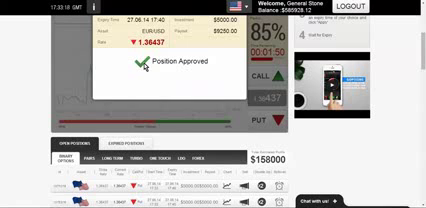
{"action": "left_click", "coordinate": [263, 122]}
{"action": "left_click", "coordinate": [196, 70]}
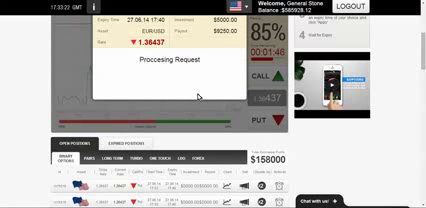
{"action": "left_click", "coordinate": [197, 85]}
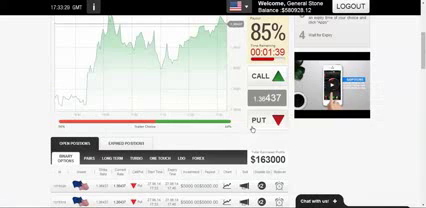
Approve another pair of $5000 EUR/USD PUT trades
{"action": "left_click", "coordinate": [258, 120]}
{"action": "left_click", "coordinate": [204, 72]}
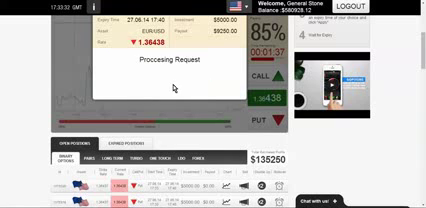
{"action": "left_click", "coordinate": [199, 84]}
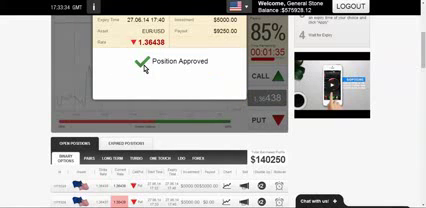
{"action": "left_click", "coordinate": [261, 121]}
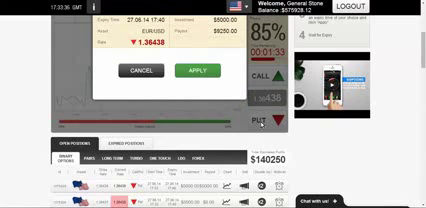
{"action": "left_click", "coordinate": [183, 73]}
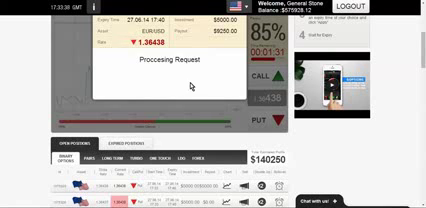
{"action": "left_click", "coordinate": [196, 84]}
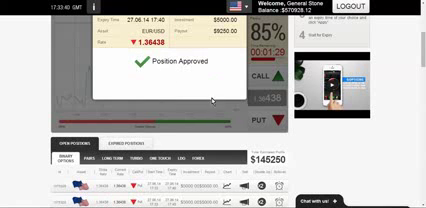
Add two more approved $5000 PUT positions on EUR/USD
{"action": "left_click", "coordinate": [266, 122]}
{"action": "left_click", "coordinate": [197, 70]}
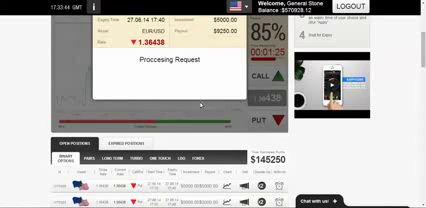
{"action": "left_click", "coordinate": [197, 85]}
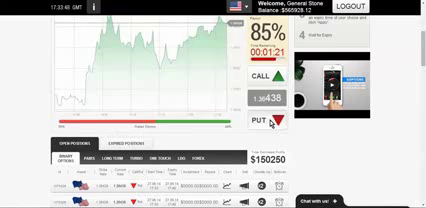
{"action": "left_click", "coordinate": [272, 122]}
{"action": "left_click", "coordinate": [197, 70]}
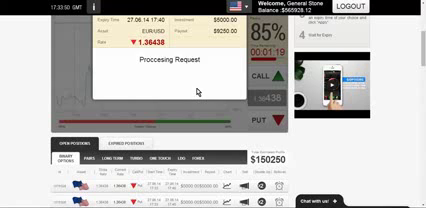
{"action": "left_click", "coordinate": [197, 85]}
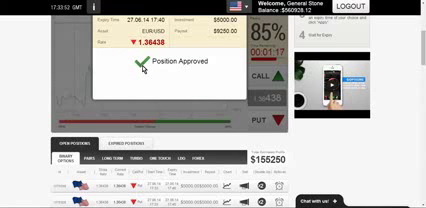
Place three final approved $5000 PUTs, lowering the balance to $545,928.12
{"action": "left_click", "coordinate": [270, 118]}
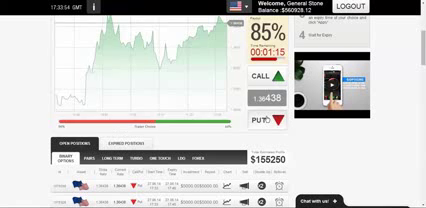
{"action": "left_click", "coordinate": [197, 70]}
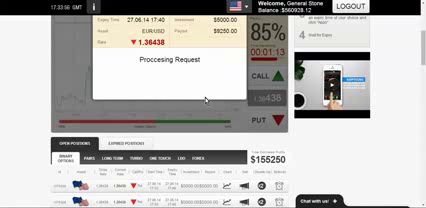
{"action": "left_click", "coordinate": [197, 85]}
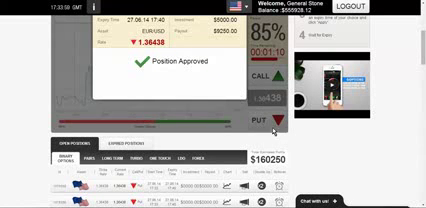
{"action": "left_click", "coordinate": [273, 120]}
{"action": "left_click", "coordinate": [197, 70]}
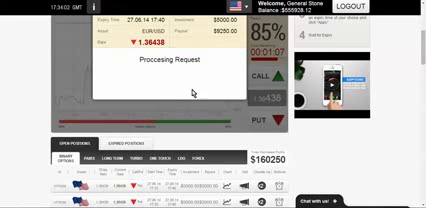
{"action": "left_click", "coordinate": [197, 85]}
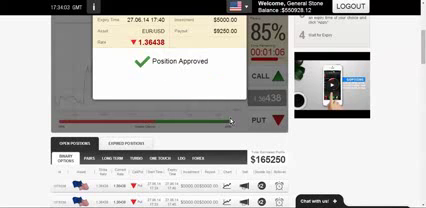
{"action": "left_click", "coordinate": [273, 124]}
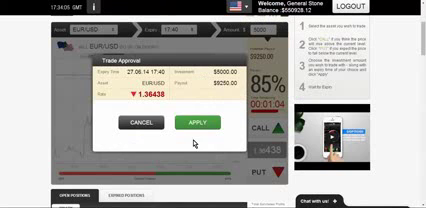
{"action": "left_click", "coordinate": [197, 122]}
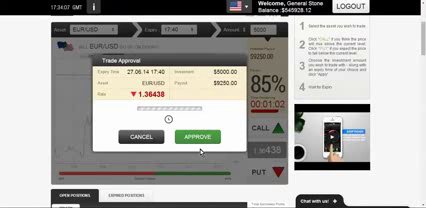
{"action": "left_click", "coordinate": [197, 136]}
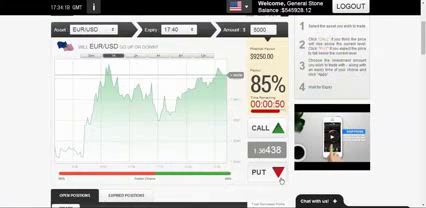
Place two approved $5000 EUR/USD PUT options
{"action": "left_click", "coordinate": [279, 173]}
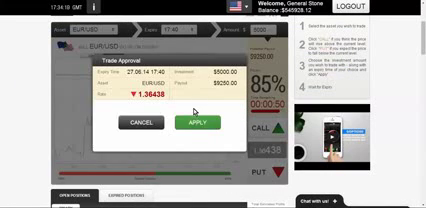
{"action": "left_click", "coordinate": [197, 122]}
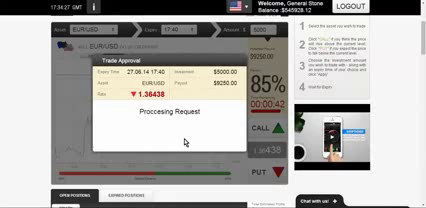
{"action": "left_click", "coordinate": [196, 137]}
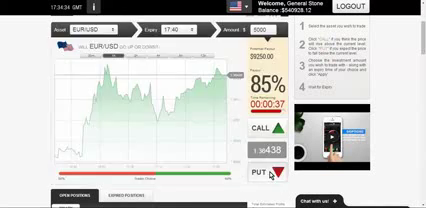
{"action": "left_click", "coordinate": [271, 175]}
{"action": "left_click", "coordinate": [196, 122]}
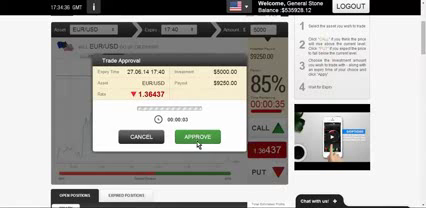
{"action": "left_click", "coordinate": [198, 140]}
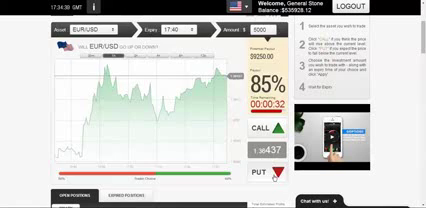
Place and approve two more $5000 EUR/USD PUTs
{"action": "left_click", "coordinate": [279, 175]}
{"action": "left_click", "coordinate": [198, 122]}
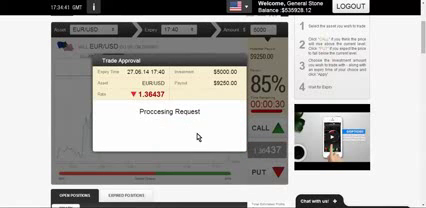
{"action": "left_click", "coordinate": [198, 137]}
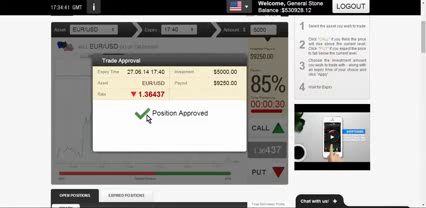
{"action": "left_click", "coordinate": [279, 176]}
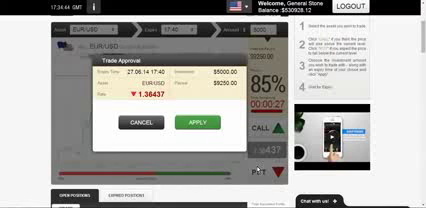
{"action": "left_click", "coordinate": [197, 122]}
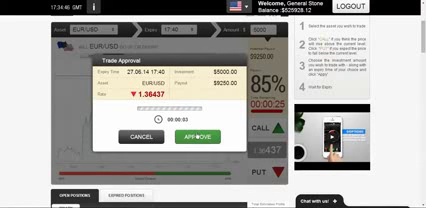
{"action": "left_click", "coordinate": [198, 137]}
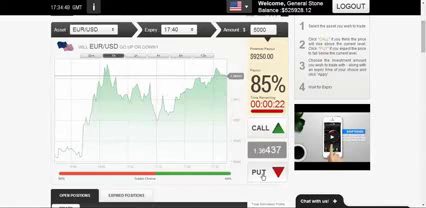
Approve two further $5000 PUTs and submit one more PUT request
{"action": "left_click", "coordinate": [277, 172]}
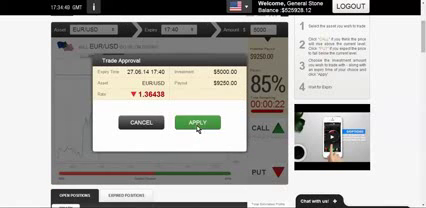
{"action": "left_click", "coordinate": [197, 122]}
{"action": "left_click", "coordinate": [197, 136]}
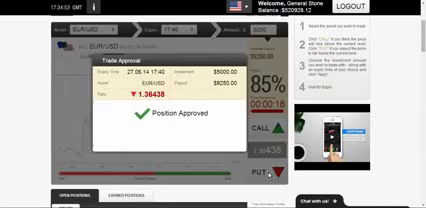
{"action": "left_click", "coordinate": [270, 174]}
{"action": "left_click", "coordinate": [198, 123]}
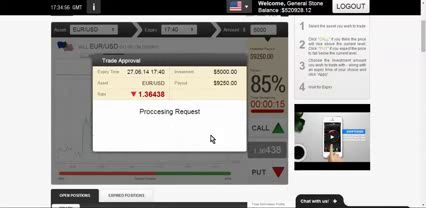
{"action": "left_click", "coordinate": [197, 136]}
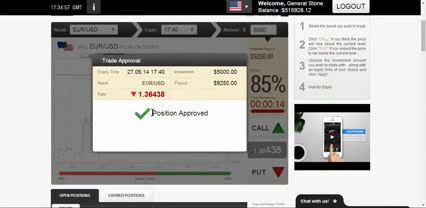
{"action": "left_click", "coordinate": [270, 174]}
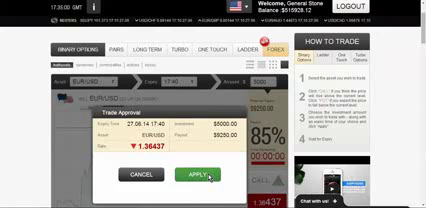
{"action": "left_click", "coordinate": [198, 174]}
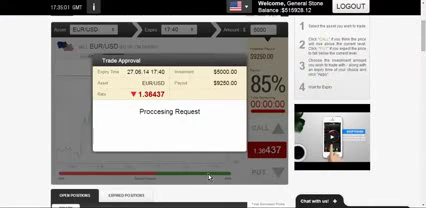
{"action": "left_click", "coordinate": [170, 136]}
{"action": "scroll", "coordinate": [245, 106], "scroll_direction": "down", "scroll_amount": 5}
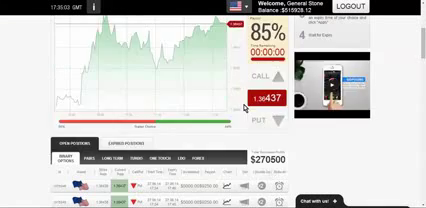
{"action": "scroll", "coordinate": [324, 103], "scroll_direction": "down", "scroll_amount": 5}
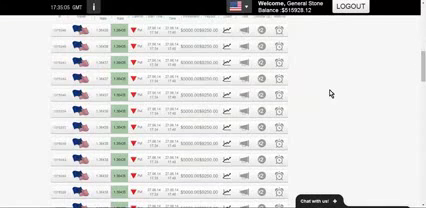
{"action": "scroll", "coordinate": [245, 106], "scroll_direction": "up", "scroll_amount": 3}
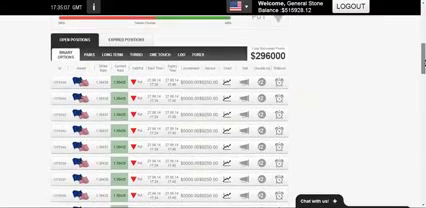
{"action": "scroll", "coordinate": [245, 106], "scroll_direction": "down", "scroll_amount": 3}
{"action": "scroll", "coordinate": [245, 106], "scroll_direction": "down", "scroll_amount": 2}
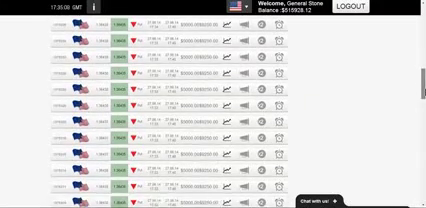
{"action": "scroll", "coordinate": [245, 106], "scroll_direction": "down", "scroll_amount": 3}
{"action": "scroll", "coordinate": [245, 106], "scroll_direction": "down", "scroll_amount": 2}
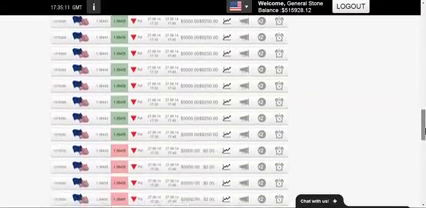
{"action": "scroll", "coordinate": [245, 106], "scroll_direction": "down", "scroll_amount": 2}
{"action": "scroll", "coordinate": [245, 106], "scroll_direction": "down", "scroll_amount": 2}
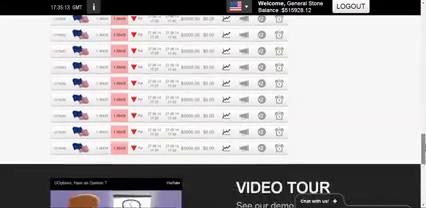
{"action": "scroll", "coordinate": [245, 106], "scroll_direction": "up", "scroll_amount": 4}
{"action": "scroll", "coordinate": [245, 106], "scroll_direction": "up", "scroll_amount": 3}
{"action": "scroll", "coordinate": [245, 106], "scroll_direction": "up", "scroll_amount": 3}
{"action": "scroll", "coordinate": [245, 106], "scroll_direction": "up", "scroll_amount": 2}
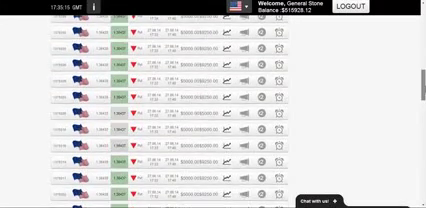
{"action": "scroll", "coordinate": [245, 106], "scroll_direction": "up", "scroll_amount": 2}
{"action": "scroll", "coordinate": [245, 106], "scroll_direction": "up", "scroll_amount": 2}
{"action": "scroll", "coordinate": [245, 106], "scroll_direction": "up", "scroll_amount": 2}
{"action": "scroll", "coordinate": [245, 106], "scroll_direction": "up", "scroll_amount": 3}
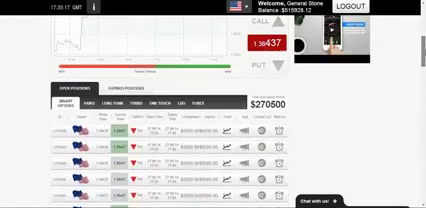
{"action": "scroll", "coordinate": [245, 106], "scroll_direction": "up", "scroll_amount": 2}
{"action": "scroll", "coordinate": [245, 106], "scroll_direction": "up", "scroll_amount": 2}
{"action": "scroll", "coordinate": [245, 106], "scroll_direction": "up", "scroll_amount": 2}
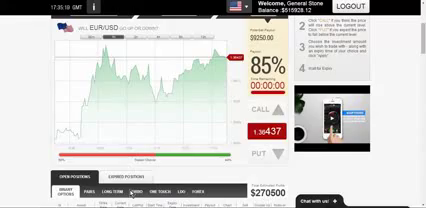
View EUR/USD on the 1-hour chart, then the 10-minute chart zoomed in on recent candles
{"action": "key", "text": "alt+Tab"}
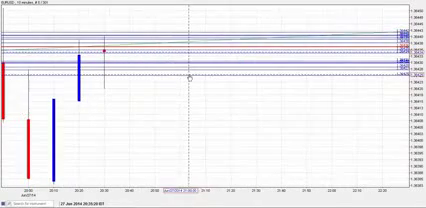
{"action": "left_click", "coordinate": [47, 8]}
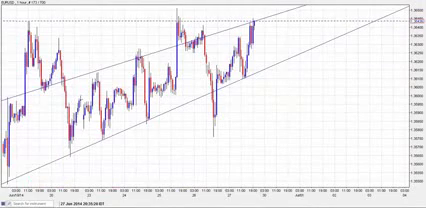
{"action": "left_click", "coordinate": [125, 6]}
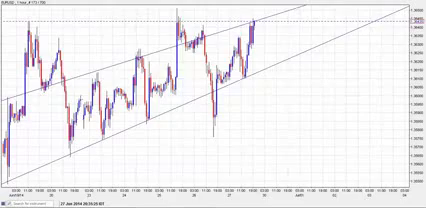
{"action": "key", "text": "plus"}
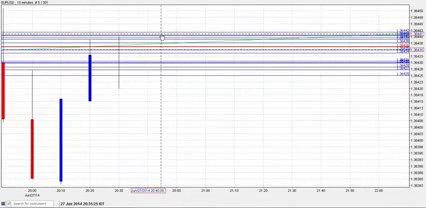
Delete three horizontal price lines from the EUR/USD chart
{"action": "right_click", "coordinate": [162, 36]}
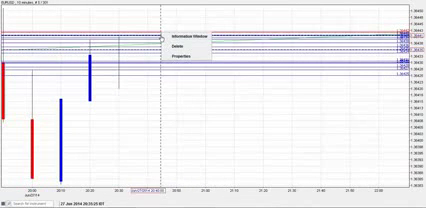
{"action": "left_click", "coordinate": [172, 47]}
{"action": "right_click", "coordinate": [166, 39]}
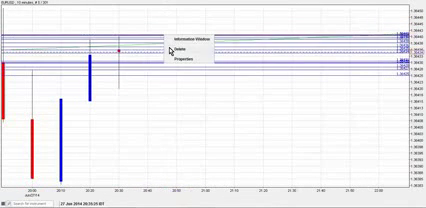
{"action": "left_click", "coordinate": [172, 48]}
{"action": "right_click", "coordinate": [166, 39]}
{"action": "left_click", "coordinate": [176, 48]}
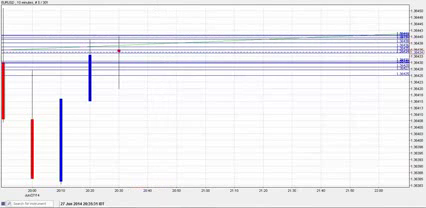
Browse the drawing tools and start placing a new horizontal price line
{"action": "left_click", "coordinate": [47, 3]}
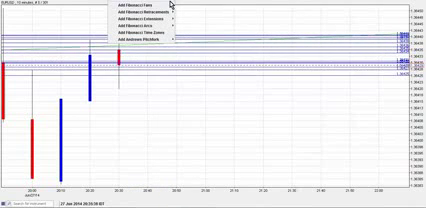
{"action": "left_click", "coordinate": [193, 20]}
{"action": "left_click", "coordinate": [47, 5]}
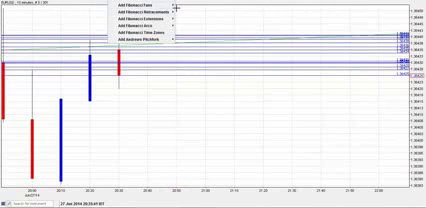
{"action": "mouse_move", "coordinate": [140, 6]}
{"action": "left_click", "coordinate": [198, 32]}
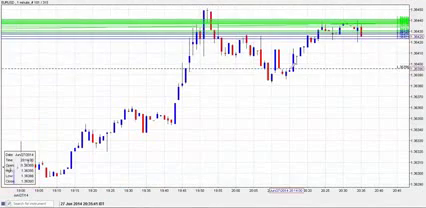
{"action": "scroll", "coordinate": [385, 52], "scroll_direction": "up", "scroll_amount": 2}
{"action": "scroll", "coordinate": [385, 52], "scroll_direction": "up", "scroll_amount": 1}
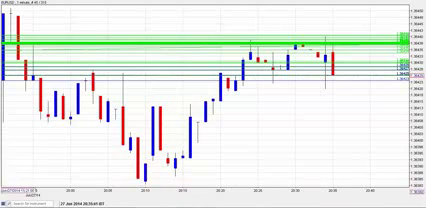
{"action": "scroll", "coordinate": [247, 156], "scroll_direction": "down", "scroll_amount": 2}
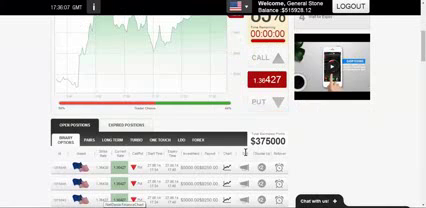
{"action": "scroll", "coordinate": [318, 148], "scroll_direction": "down", "scroll_amount": 2}
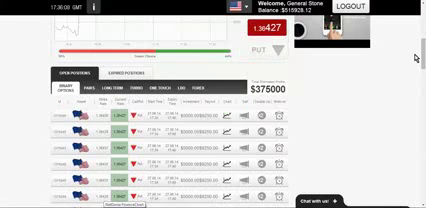
{"action": "mouse_move", "coordinate": [422, 58]}
{"action": "left_mouse_down"}
{"action": "mouse_move", "coordinate": [422, 148]}
{"action": "mouse_move", "coordinate": [422, 56]}
{"action": "left_mouse_up"}
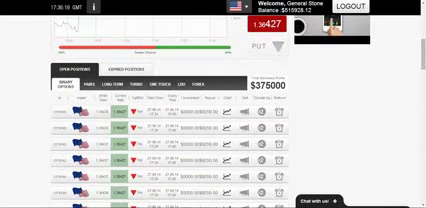
Glance at the EUR/USD chart window, then return to the open $5000 PUT positions list
{"action": "key", "text": "alt+Tab"}
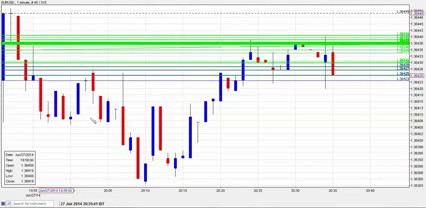
{"action": "key", "text": "alt+Tab"}
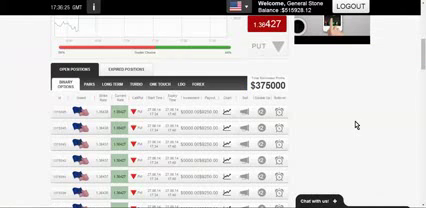
{"action": "left_click_drag", "start_coordinate": [423, 60], "coordinate": [423, 72]}
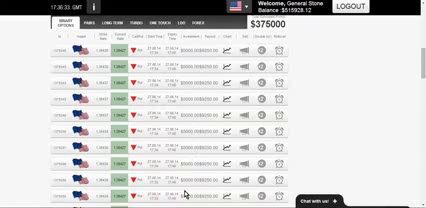
{"action": "left_click_drag", "start_coordinate": [423, 68], "coordinate": [423, 90]}
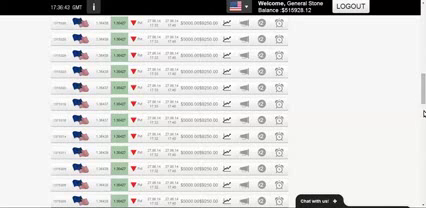
{"action": "left_click_drag", "start_coordinate": [423, 100], "coordinate": [423, 124]}
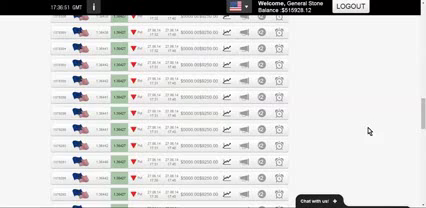
{"action": "mouse_move", "coordinate": [423, 118]}
{"action": "left_mouse_down"}
{"action": "mouse_move", "coordinate": [423, 136]}
{"action": "mouse_move", "coordinate": [423, 132]}
{"action": "left_mouse_up"}
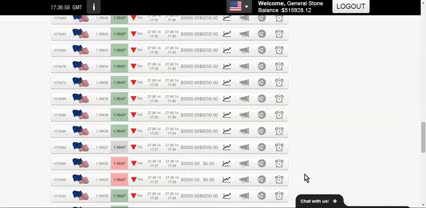
{"action": "mouse_move", "coordinate": [423, 142]}
{"action": "left_mouse_down"}
{"action": "mouse_move", "coordinate": [423, 152]}
{"action": "mouse_move", "coordinate": [423, 40]}
{"action": "mouse_move", "coordinate": [423, 45]}
{"action": "left_mouse_up"}
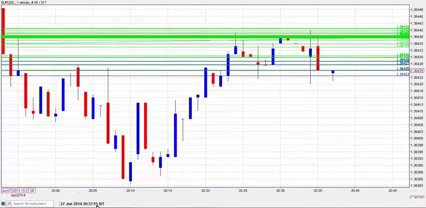
Zoom in on the latest 1-minute EUR/USD candles, then return to the GOptions page
{"action": "key", "text": "plus"}
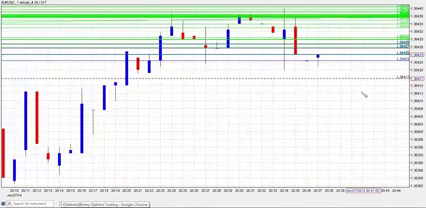
{"action": "scroll", "coordinate": [340, 90], "scroll_direction": "down", "scroll_amount": 1}
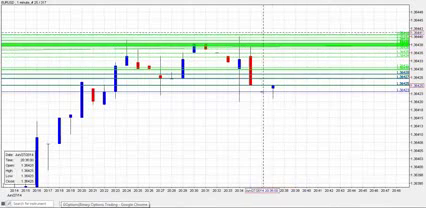
{"action": "key", "text": "Return"}
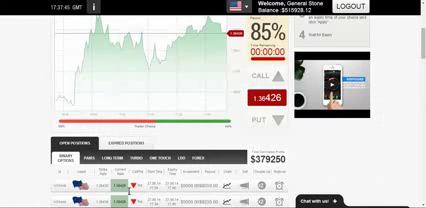
{"action": "scroll", "coordinate": [319, 153], "scroll_direction": "down", "scroll_amount": 5}
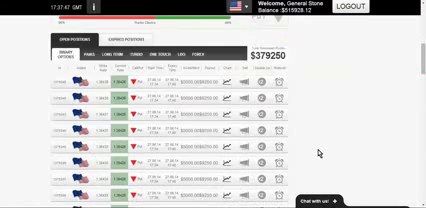
{"action": "scroll", "coordinate": [319, 153], "scroll_direction": "down", "scroll_amount": 5}
{"action": "scroll", "coordinate": [319, 153], "scroll_direction": "down", "scroll_amount": 2}
{"action": "scroll", "coordinate": [319, 153], "scroll_direction": "down", "scroll_amount": 1}
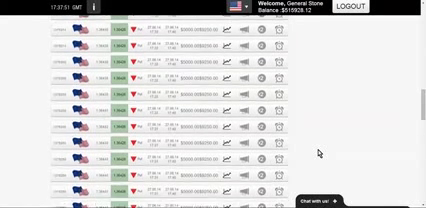
{"action": "scroll", "coordinate": [319, 153], "scroll_direction": "up", "scroll_amount": 3}
{"action": "scroll", "coordinate": [319, 153], "scroll_direction": "up", "scroll_amount": 3}
{"action": "scroll", "coordinate": [319, 153], "scroll_direction": "up", "scroll_amount": 3}
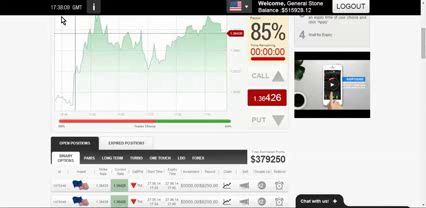
{"action": "scroll", "coordinate": [202, 89], "scroll_direction": "down", "scroll_amount": 2}
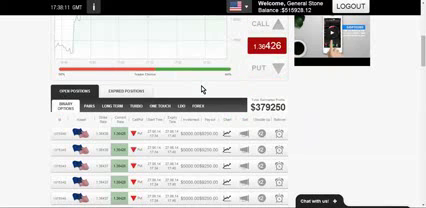
{"action": "mouse_move", "coordinate": [422, 58]}
{"action": "left_mouse_down"}
{"action": "mouse_move", "coordinate": [422, 160]}
{"action": "mouse_move", "coordinate": [422, 120]}
{"action": "left_mouse_up"}
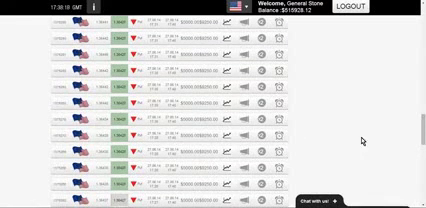
{"action": "left_click_drag", "start_coordinate": [422, 130], "coordinate": [422, 40]}
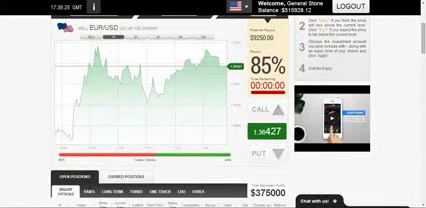
{"action": "key", "text": "alt+Tab"}
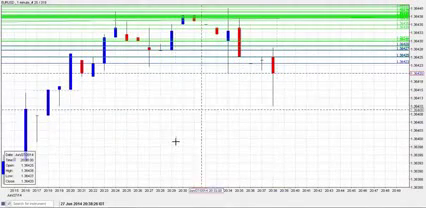
{"action": "key", "text": "alt+Tab"}
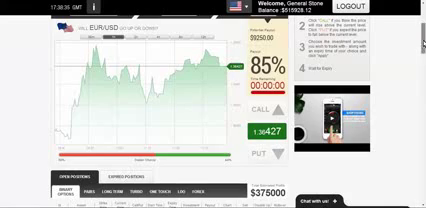
{"action": "left_click_drag", "start_coordinate": [420, 40], "coordinate": [411, 151]}
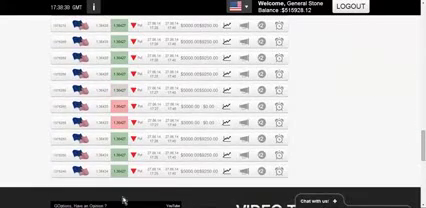
{"action": "left_click", "coordinate": [124, 200]}
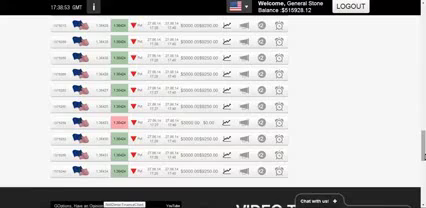
{"action": "scroll", "coordinate": [213, 104], "scroll_direction": "up", "scroll_amount": 5}
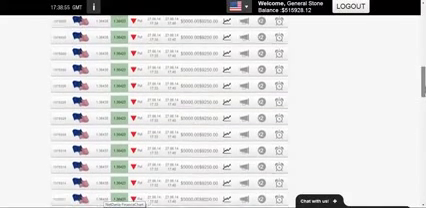
{"action": "scroll", "coordinate": [213, 104], "scroll_direction": "up", "scroll_amount": 5}
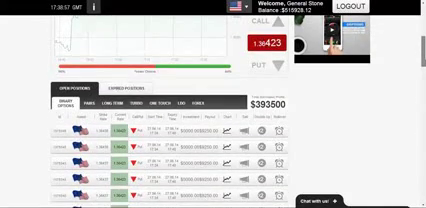
{"action": "scroll", "coordinate": [213, 104], "scroll_direction": "up", "scroll_amount": 3}
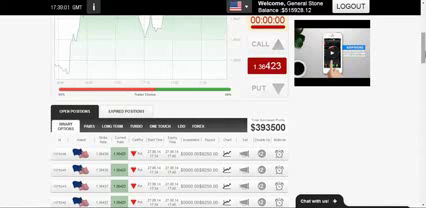
{"action": "left_click_drag", "start_coordinate": [422, 58], "coordinate": [416, 152]}
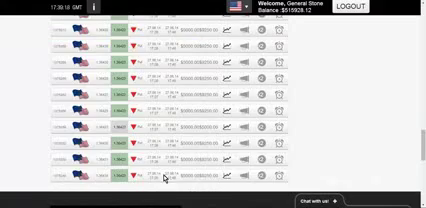
{"action": "mouse_move", "coordinate": [423, 145]}
{"action": "left_mouse_down"}
{"action": "mouse_move", "coordinate": [423, 33]}
{"action": "mouse_move", "coordinate": [423, 40]}
{"action": "left_mouse_up"}
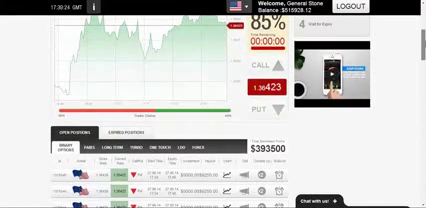
{"action": "mouse_move", "coordinate": [423, 100]}
{"action": "left_mouse_down"}
{"action": "mouse_move", "coordinate": [420, 150]}
{"action": "mouse_move", "coordinate": [422, 38]}
{"action": "left_mouse_up"}
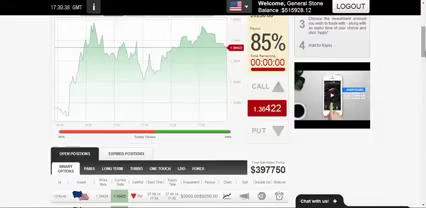
{"action": "mouse_move", "coordinate": [422, 50]}
{"action": "left_mouse_down"}
{"action": "mouse_move", "coordinate": [422, 161]}
{"action": "mouse_move", "coordinate": [422, 30]}
{"action": "left_mouse_up"}
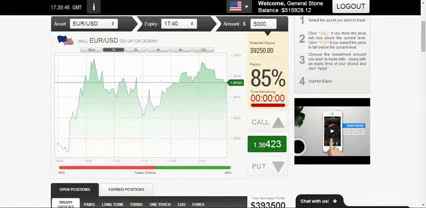
Switch briefly to the EUR/USD price chart window
{"action": "key", "text": "alt+Tab"}
{"action": "key", "text": "alt+Tab"}
{"action": "left_click_drag", "start_coordinate": [420, 22], "coordinate": [422, 38]}
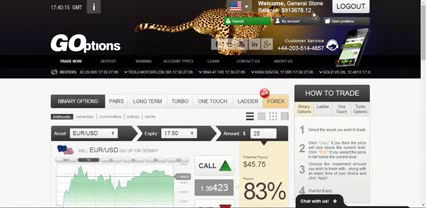
{"action": "scroll", "coordinate": [193, 104], "scroll_direction": "down", "scroll_amount": 4}
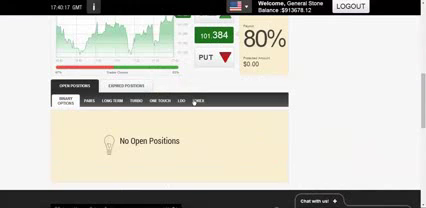
Open Expired Positions, page through to page 5 of won $5000 EUR/USD puts, then leave for the chart app
{"action": "left_click", "coordinate": [119, 87]}
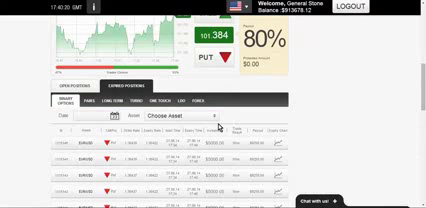
{"action": "scroll", "coordinate": [218, 126], "scroll_direction": "down", "scroll_amount": 3}
{"action": "scroll", "coordinate": [294, 90], "scroll_direction": "down", "scroll_amount": 3}
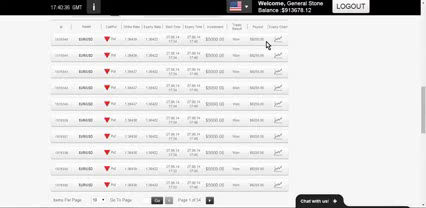
{"action": "left_click", "coordinate": [210, 201]}
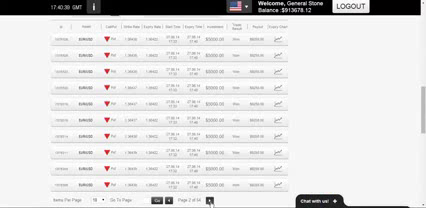
{"action": "left_click", "coordinate": [210, 201]}
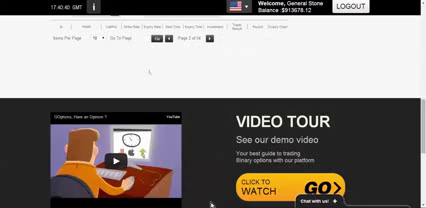
{"action": "left_click", "coordinate": [210, 201]}
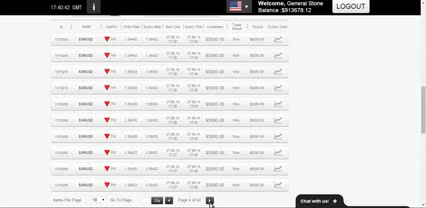
{"action": "left_click", "coordinate": [210, 201]}
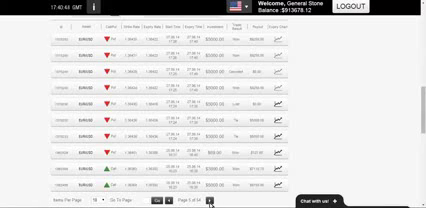
{"action": "scroll", "coordinate": [275, 124], "scroll_direction": "up", "scroll_amount": 5}
{"action": "scroll", "coordinate": [275, 124], "scroll_direction": "up", "scroll_amount": 5}
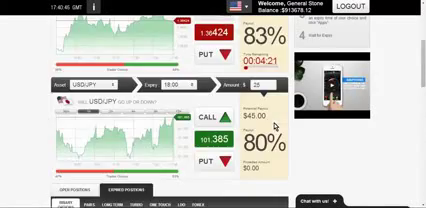
{"action": "scroll", "coordinate": [275, 124], "scroll_direction": "up", "scroll_amount": 5}
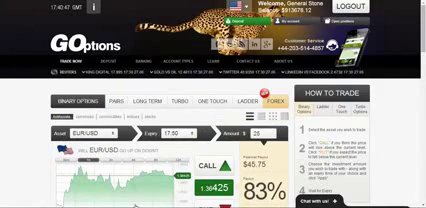
{"action": "key", "text": "alt+Tab"}
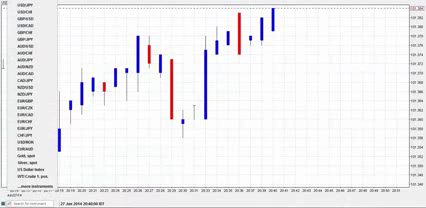
Load EUR/USD on hourly candles and bring up the trend line drawing options
{"action": "left_click", "coordinate": [45, 28]}
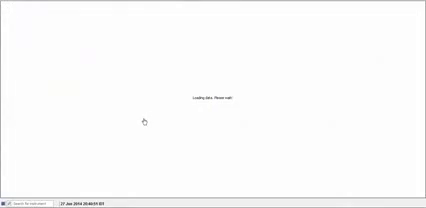
{"action": "scroll", "coordinate": [182, 102], "scroll_direction": "down", "scroll_amount": 1}
{"action": "scroll", "coordinate": [182, 102], "scroll_direction": "down", "scroll_amount": 1}
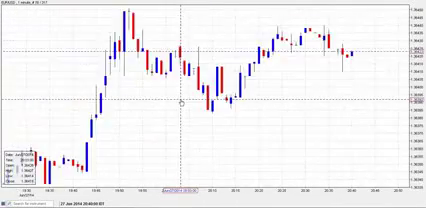
{"action": "scroll", "coordinate": [182, 102], "scroll_direction": "down", "scroll_amount": 1}
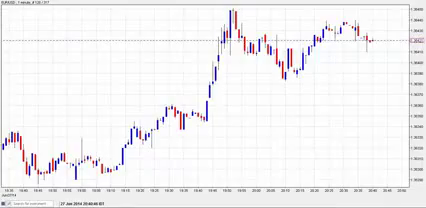
{"action": "key", "text": "Return"}
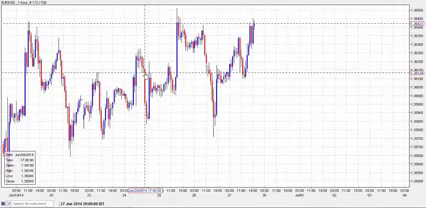
{"action": "scroll", "coordinate": [145, 73], "scroll_direction": "down", "scroll_amount": 1}
{"action": "scroll", "coordinate": [145, 73], "scroll_direction": "down", "scroll_amount": 1}
{"action": "scroll", "coordinate": [145, 73], "scroll_direction": "down", "scroll_amount": 1}
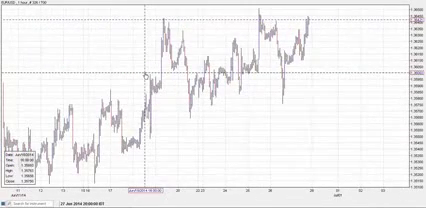
{"action": "left_click", "coordinate": [47, 8]}
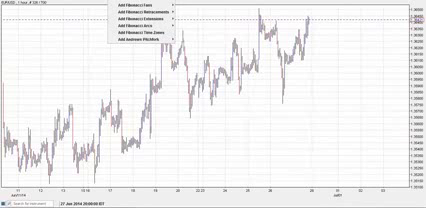
{"action": "mouse_move", "coordinate": [150, 5]}
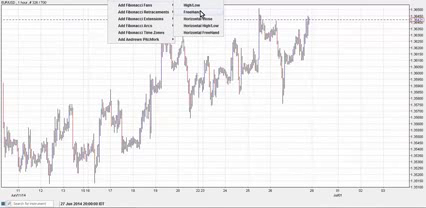
Draw a freehand trend line along the recent highs and a second rising line along the lows
{"action": "left_click", "coordinate": [209, 12]}
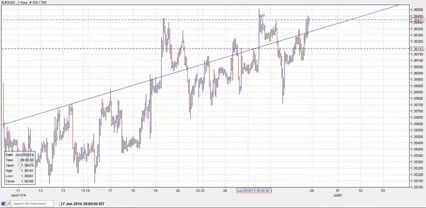
{"action": "left_click", "coordinate": [312, 12]}
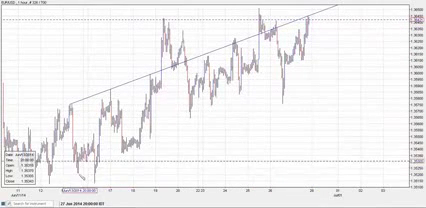
{"action": "left_click", "coordinate": [78, 165]}
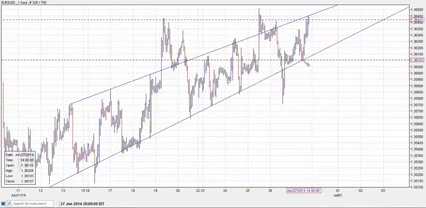
{"action": "scroll", "coordinate": [315, 55], "scroll_direction": "up", "scroll_amount": 1}
{"action": "scroll", "coordinate": [322, 45], "scroll_direction": "up", "scroll_amount": 1}
{"action": "scroll", "coordinate": [322, 45], "scroll_direction": "up", "scroll_amount": 1}
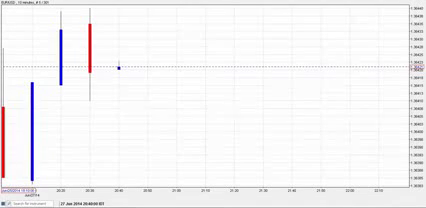
Zoom the 10-minute EUR/USD chart out twice and pan up to reveal higher prices
{"action": "key", "text": "minus"}
{"action": "key", "text": "minus"}
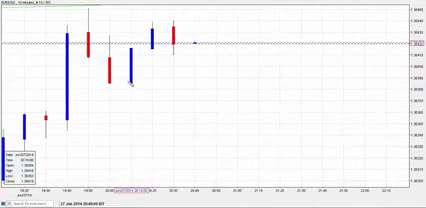
{"action": "key", "text": "minus"}
{"action": "left_click_drag", "start_coordinate": [212, 90], "coordinate": [228, 106]}
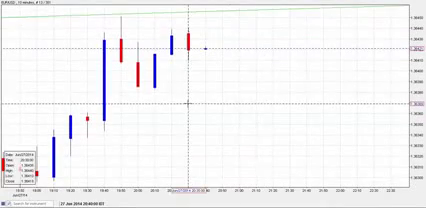
{"action": "scroll", "coordinate": [188, 101], "scroll_direction": "down", "scroll_amount": 1}
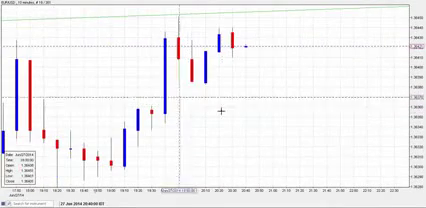
{"action": "scroll", "coordinate": [221, 110], "scroll_direction": "up", "scroll_amount": 1}
{"action": "scroll", "coordinate": [221, 110], "scroll_direction": "down", "scroll_amount": 1}
{"action": "scroll", "coordinate": [221, 110], "scroll_direction": "down", "scroll_amount": 1}
{"action": "scroll", "coordinate": [221, 110], "scroll_direction": "down", "scroll_amount": 1}
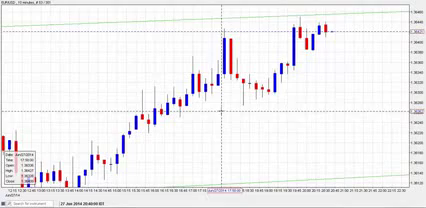
{"action": "scroll", "coordinate": [310, 140], "scroll_direction": "down", "scroll_amount": 1}
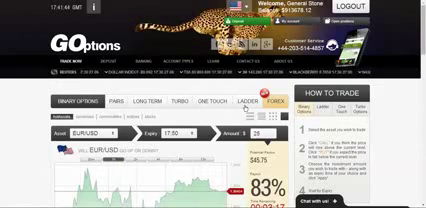
{"action": "scroll", "coordinate": [244, 113], "scroll_direction": "down", "scroll_amount": 2}
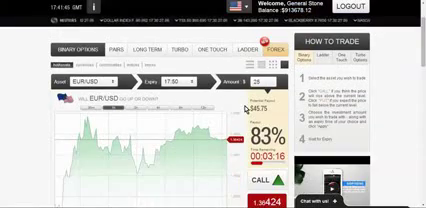
Set the stake to $5000 and place two EUR/USD PUTs expiring at 17:50
{"action": "left_click", "coordinate": [262, 82]}
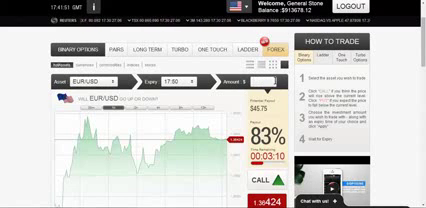
{"action": "type", "text": "5000"}
{"action": "scroll", "coordinate": [280, 100], "scroll_direction": "down", "scroll_amount": 2}
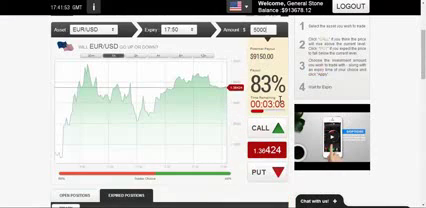
{"action": "left_click", "coordinate": [258, 172]}
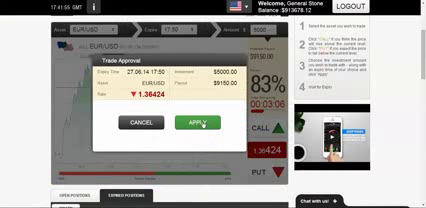
{"action": "left_click", "coordinate": [200, 123]}
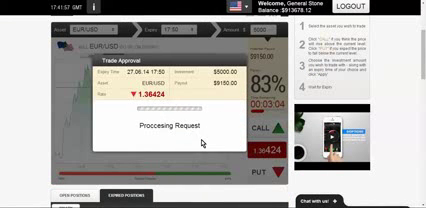
{"action": "left_click", "coordinate": [198, 137]}
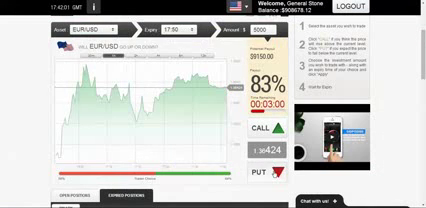
{"action": "left_click", "coordinate": [278, 172]}
{"action": "left_click", "coordinate": [198, 123]}
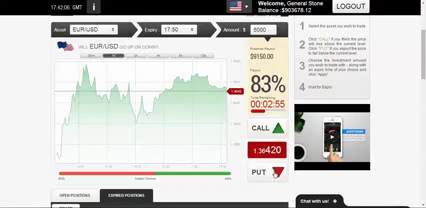
Place and approve three more $5000 EUR/USD PUT trades
{"action": "left_click", "coordinate": [278, 172]}
{"action": "left_click", "coordinate": [198, 123]}
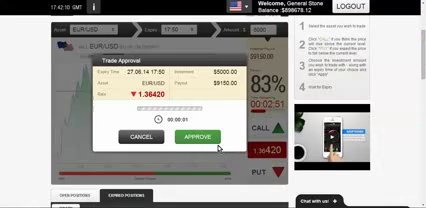
{"action": "left_click", "coordinate": [197, 136]}
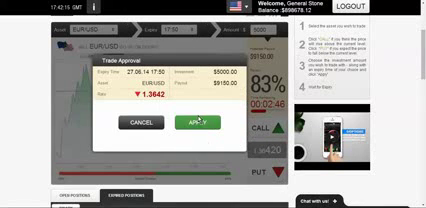
{"action": "left_click", "coordinate": [199, 122]}
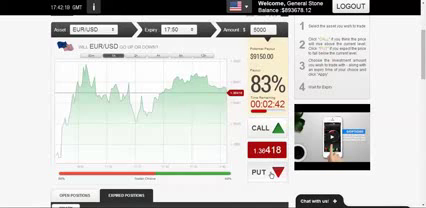
{"action": "left_click", "coordinate": [272, 174]}
{"action": "left_click", "coordinate": [196, 122]}
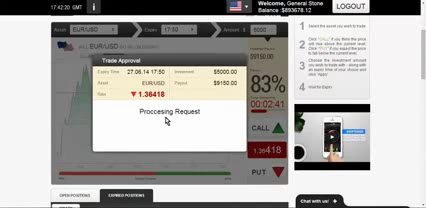
{"action": "left_click", "coordinate": [196, 136]}
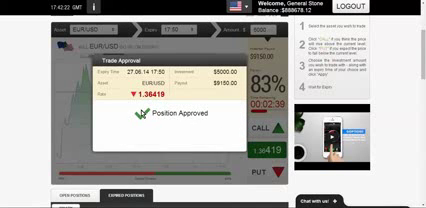
Approve two further $5000 EUR/USD PUTs, leaving the balance at $873,678.12, and begin another
{"action": "left_click", "coordinate": [262, 172]}
{"action": "left_click", "coordinate": [200, 123]}
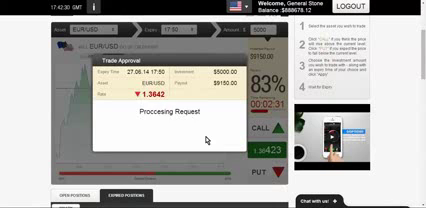
{"action": "left_click", "coordinate": [196, 136]}
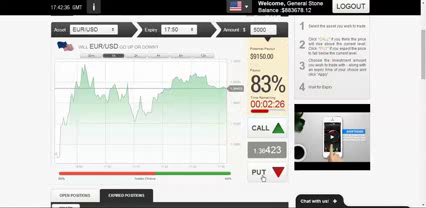
{"action": "left_click", "coordinate": [260, 172]}
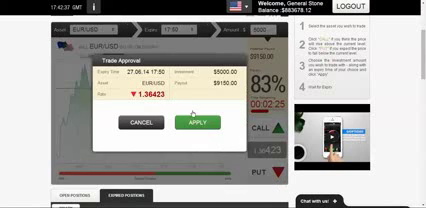
{"action": "left_click", "coordinate": [192, 124]}
{"action": "left_click", "coordinate": [196, 136]}
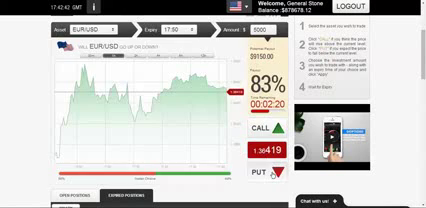
{"action": "left_click", "coordinate": [275, 173]}
Approve the pending $5000 EUR/USD put and submit several more puts expiring 17:50
{"action": "left_click", "coordinate": [188, 121]}
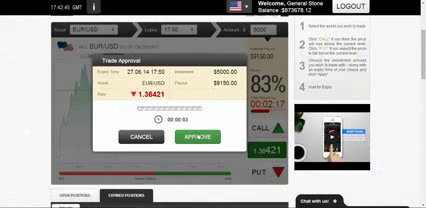
{"action": "left_click", "coordinate": [197, 137]}
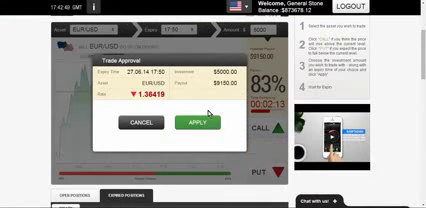
{"action": "left_click", "coordinate": [198, 122]}
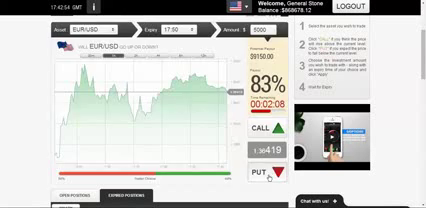
{"action": "left_click", "coordinate": [270, 174]}
{"action": "left_click", "coordinate": [198, 122]}
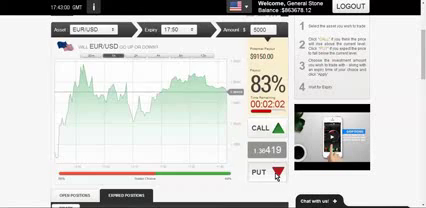
{"action": "left_click", "coordinate": [279, 174]}
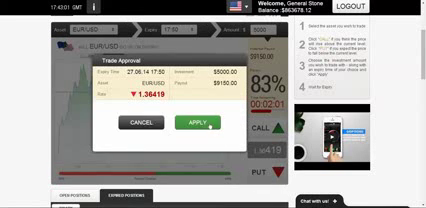
{"action": "left_click", "coordinate": [198, 122]}
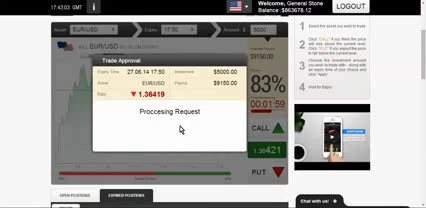
{"action": "left_click", "coordinate": [196, 136]}
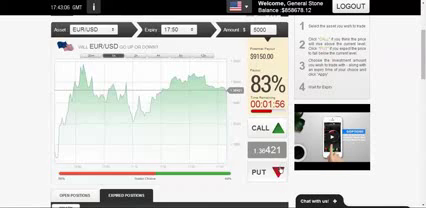
{"action": "left_click", "coordinate": [278, 174]}
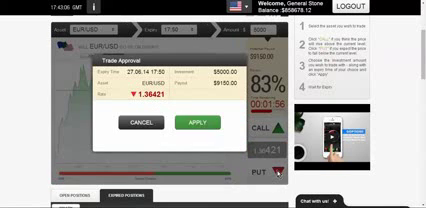
{"action": "left_click", "coordinate": [208, 126]}
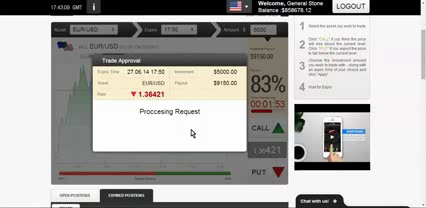
{"action": "left_click", "coordinate": [198, 137]}
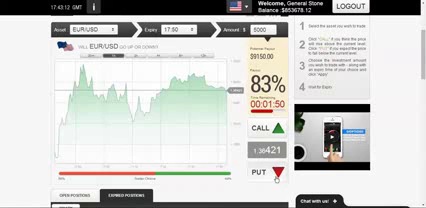
Place three more $5000 EUR/USD puts, accepting the updated rate for each
{"action": "left_click", "coordinate": [278, 174]}
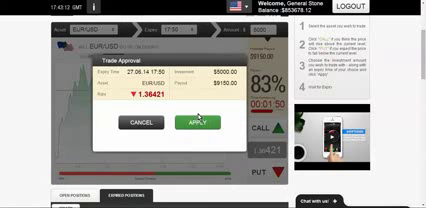
{"action": "left_click", "coordinate": [197, 122]}
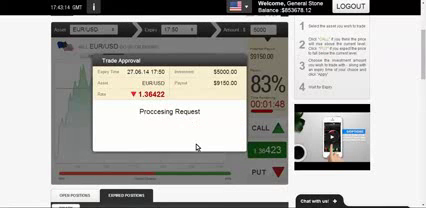
{"action": "left_click", "coordinate": [197, 137]}
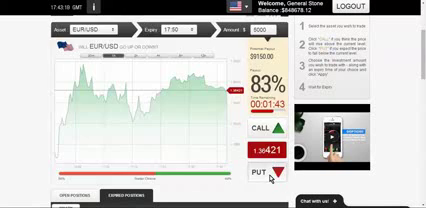
{"action": "left_click", "coordinate": [270, 175]}
{"action": "left_click", "coordinate": [197, 175]}
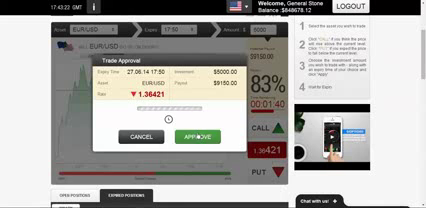
{"action": "left_click", "coordinate": [197, 136]}
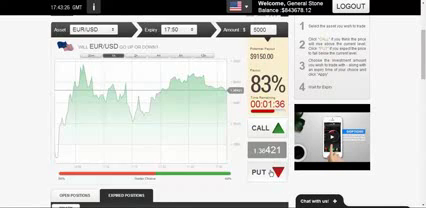
{"action": "left_click", "coordinate": [272, 174]}
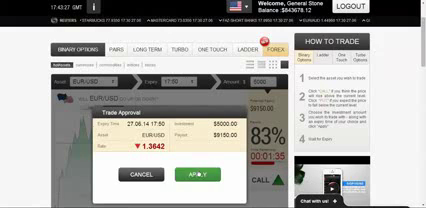
{"action": "left_click", "coordinate": [197, 175]}
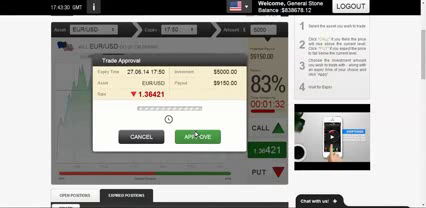
{"action": "left_click", "coordinate": [197, 136]}
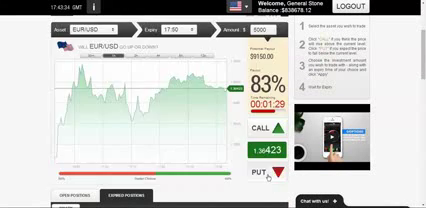
Place another three $5000 EUR/USD puts expiring 17:50 at the new rates
{"action": "left_click", "coordinate": [268, 175]}
{"action": "left_click", "coordinate": [197, 122]}
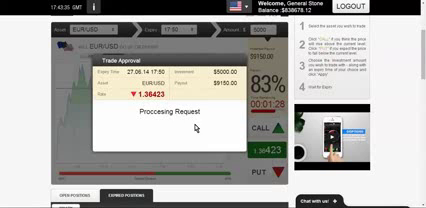
{"action": "left_click", "coordinate": [197, 136]}
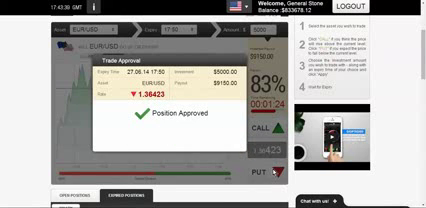
{"action": "left_click", "coordinate": [275, 172]}
{"action": "left_click", "coordinate": [278, 171]}
{"action": "left_click", "coordinate": [197, 122]}
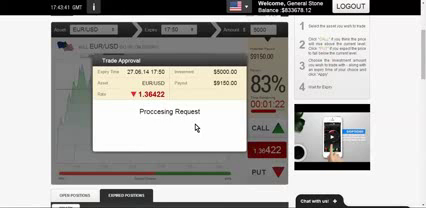
{"action": "left_click", "coordinate": [197, 136]}
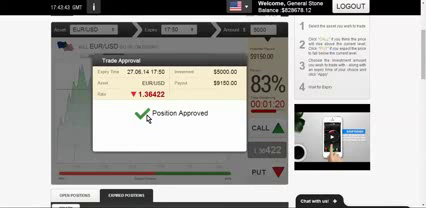
{"action": "left_click", "coordinate": [278, 172]}
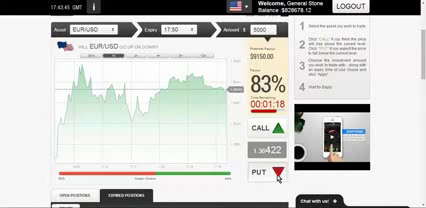
{"action": "left_click", "coordinate": [278, 174]}
{"action": "left_click", "coordinate": [209, 126]}
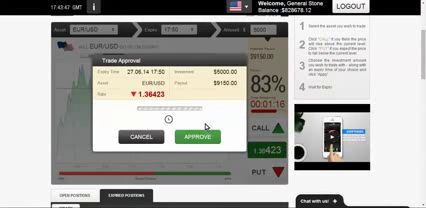
{"action": "left_click", "coordinate": [199, 135]}
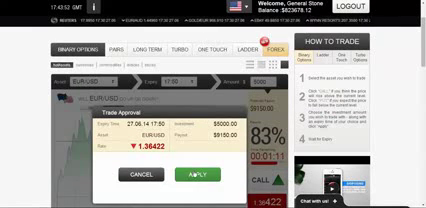
Approve five further $5000 EUR/USD puts, bringing the balance down to $798,678.12
{"action": "left_click", "coordinate": [197, 174]}
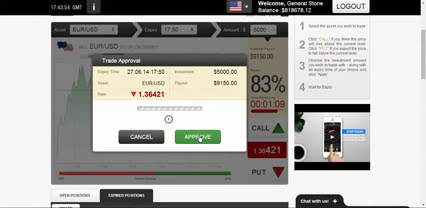
{"action": "left_click", "coordinate": [197, 136]}
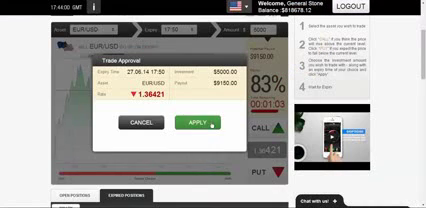
{"action": "left_click", "coordinate": [197, 122]}
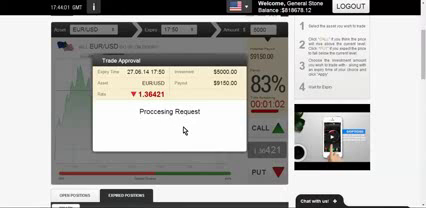
{"action": "left_click", "coordinate": [188, 137]}
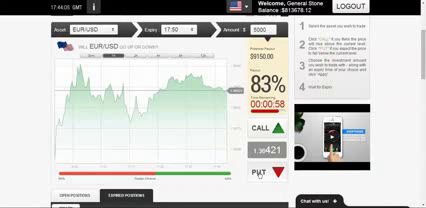
{"action": "left_click", "coordinate": [259, 172]}
{"action": "left_click", "coordinate": [197, 122]}
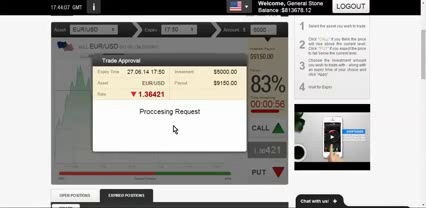
{"action": "left_click", "coordinate": [197, 136]}
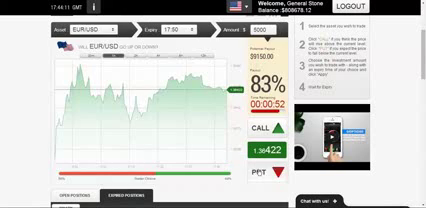
{"action": "left_click", "coordinate": [259, 172]}
{"action": "left_click", "coordinate": [198, 122]}
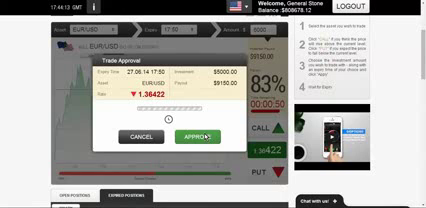
{"action": "left_click", "coordinate": [197, 136]}
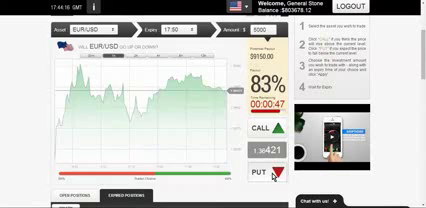
{"action": "left_click", "coordinate": [274, 176]}
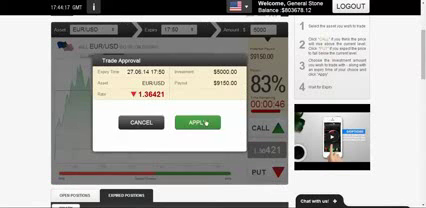
{"action": "left_click", "coordinate": [197, 122]}
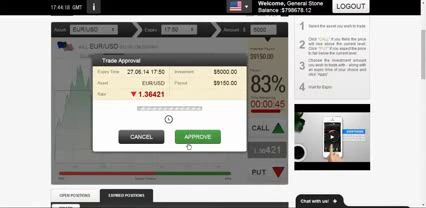
{"action": "left_click", "coordinate": [197, 136]}
{"action": "scroll", "coordinate": [242, 121], "scroll_direction": "down", "scroll_amount": 3}
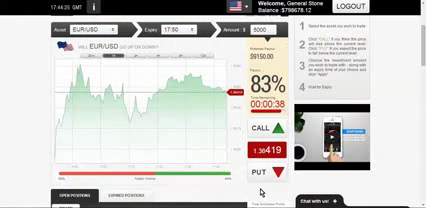
Place two more $5000 EUR/USD puts expiring 17:50, lowering the balance to $788,678.12
{"action": "left_click", "coordinate": [272, 173]}
{"action": "left_click", "coordinate": [197, 123]}
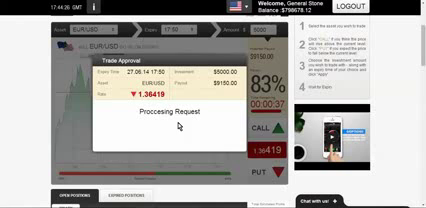
{"action": "left_click", "coordinate": [200, 137]}
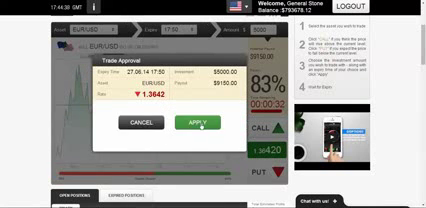
{"action": "left_click", "coordinate": [200, 124]}
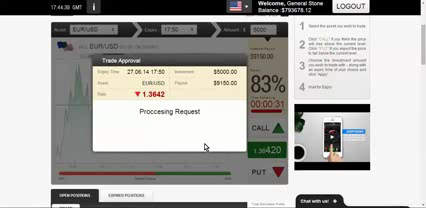
{"action": "left_click", "coordinate": [197, 136]}
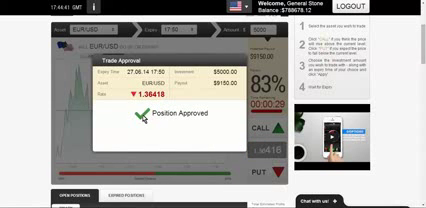
{"action": "scroll", "coordinate": [241, 160], "scroll_direction": "down", "scroll_amount": 3}
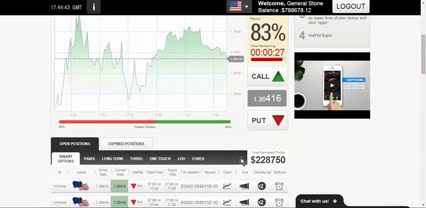
{"action": "scroll", "coordinate": [328, 143], "scroll_direction": "down", "scroll_amount": 3}
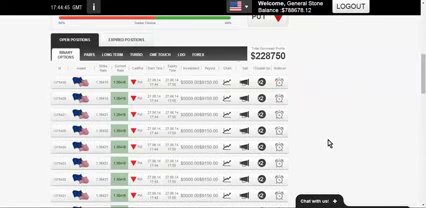
{"action": "mouse_move", "coordinate": [423, 75]}
{"action": "left_mouse_down"}
{"action": "mouse_move", "coordinate": [423, 135]}
{"action": "mouse_move", "coordinate": [423, 40]}
{"action": "left_mouse_up"}
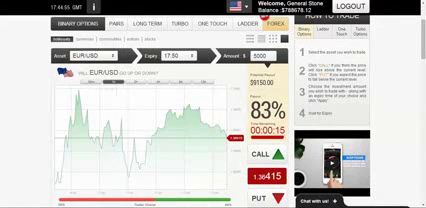
{"action": "left_click_drag", "start_coordinate": [422, 38], "coordinate": [422, 130]}
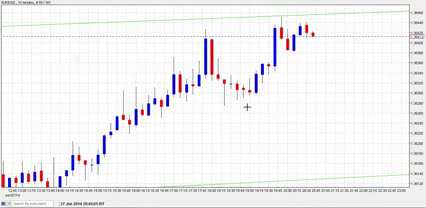
Draw a horizontal freehand line at the latest EUR/USD price on the 10-minute chart
{"action": "right_click", "coordinate": [115, 3]}
{"action": "mouse_move", "coordinate": [145, 38]}
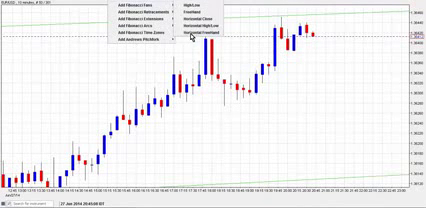
{"action": "left_click", "coordinate": [191, 35]}
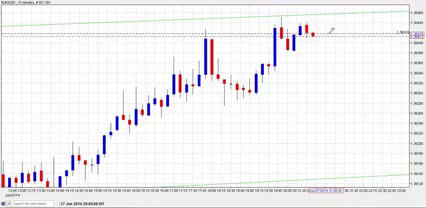
{"action": "left_click", "coordinate": [330, 28]}
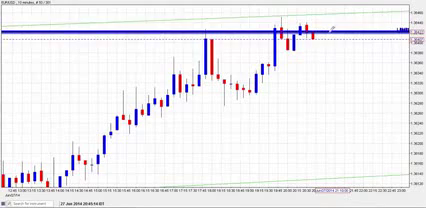
{"action": "scroll", "coordinate": [357, 63], "scroll_direction": "up", "scroll_amount": 1}
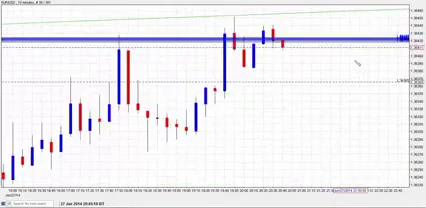
{"action": "scroll", "coordinate": [357, 63], "scroll_direction": "up", "scroll_amount": 1}
{"action": "scroll", "coordinate": [357, 63], "scroll_direction": "up", "scroll_amount": 1}
{"action": "scroll", "coordinate": [357, 63], "scroll_direction": "up", "scroll_amount": 1}
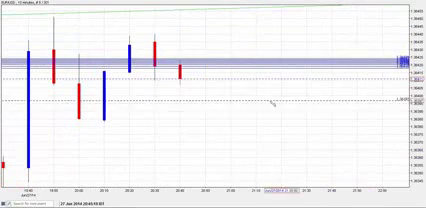
Switch windows from GOptions' open positions back to the EUR/USD chart
{"action": "key", "text": "alt+Tab"}
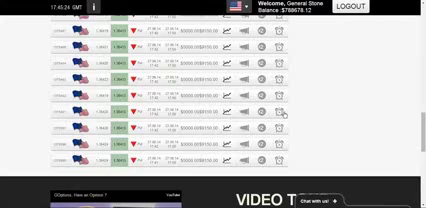
{"action": "scroll", "coordinate": [284, 113], "scroll_direction": "down", "scroll_amount": 2}
{"action": "scroll", "coordinate": [284, 113], "scroll_direction": "up", "scroll_amount": 5}
{"action": "scroll", "coordinate": [284, 113], "scroll_direction": "up", "scroll_amount": 4}
{"action": "scroll", "coordinate": [284, 113], "scroll_direction": "down", "scroll_amount": 2}
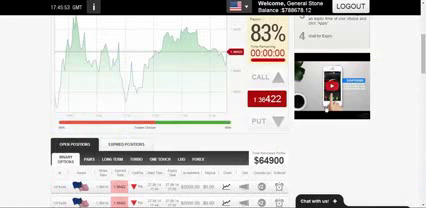
{"action": "scroll", "coordinate": [316, 151], "scroll_direction": "down", "scroll_amount": 4}
{"action": "scroll", "coordinate": [316, 151], "scroll_direction": "down", "scroll_amount": 3}
{"action": "scroll", "coordinate": [316, 151], "scroll_direction": "down", "scroll_amount": 3}
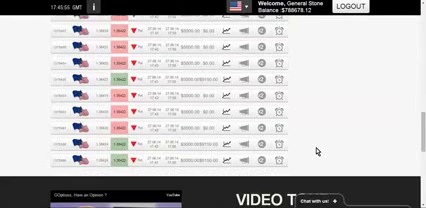
{"action": "scroll", "coordinate": [316, 151], "scroll_direction": "up", "scroll_amount": 5}
{"action": "scroll", "coordinate": [316, 151], "scroll_direction": "up", "scroll_amount": 2}
{"action": "scroll", "coordinate": [316, 151], "scroll_direction": "down", "scroll_amount": 2}
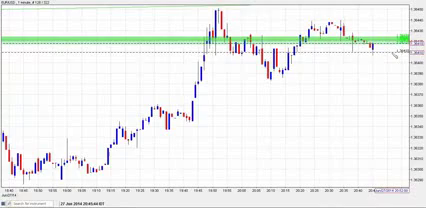
{"action": "scroll", "coordinate": [393, 48], "scroll_direction": "up", "scroll_amount": 2}
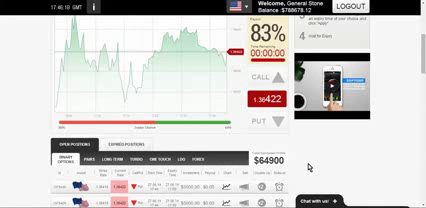
{"action": "scroll", "coordinate": [309, 166], "scroll_direction": "down", "scroll_amount": 3}
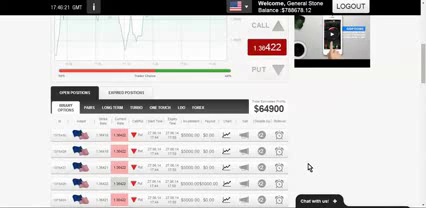
{"action": "scroll", "coordinate": [309, 166], "scroll_direction": "up", "scroll_amount": 3}
Switch between GOptions and the EUR/USD chart, toggling 1-minute candles and tick view
{"action": "key", "text": "alt+Tab"}
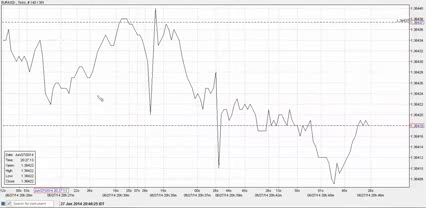
{"action": "key", "text": "alt+Tab"}
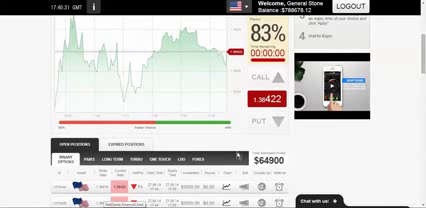
{"action": "key", "text": "alt+Tab"}
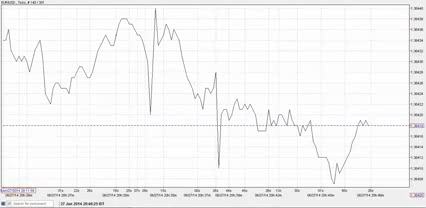
{"action": "key", "text": "ctrl+F6"}
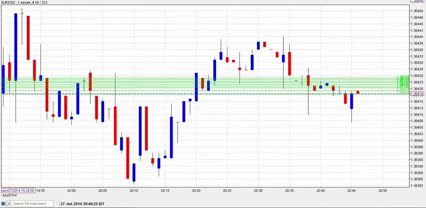
{"action": "key", "text": "ctrl+F6"}
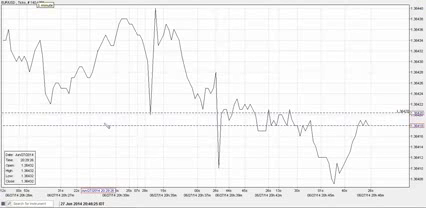
Check GOptions' $228,750 potential payout, then return to the EUR/USD candlestick chart
{"action": "key", "text": "alt+Tab"}
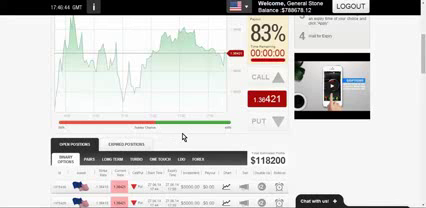
{"action": "scroll", "coordinate": [228, 141], "scroll_direction": "down", "scroll_amount": 5}
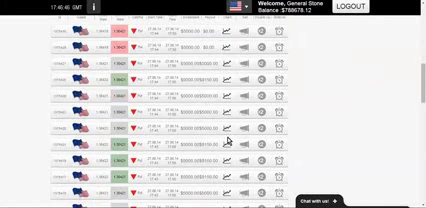
{"action": "scroll", "coordinate": [228, 141], "scroll_direction": "down", "scroll_amount": 3}
{"action": "scroll", "coordinate": [228, 141], "scroll_direction": "down", "scroll_amount": 3}
{"action": "scroll", "coordinate": [228, 146], "scroll_direction": "down", "scroll_amount": 2}
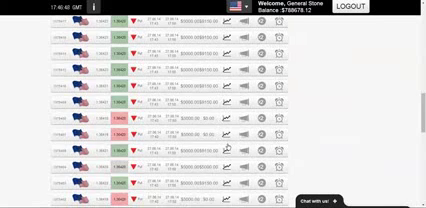
{"action": "scroll", "coordinate": [228, 146], "scroll_direction": "down", "scroll_amount": 2}
{"action": "scroll", "coordinate": [228, 146], "scroll_direction": "up", "scroll_amount": 6}
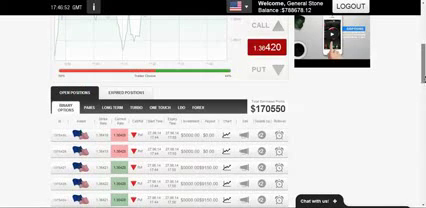
{"action": "mouse_move", "coordinate": [422, 78]}
{"action": "left_mouse_down"}
{"action": "mouse_move", "coordinate": [422, 140]}
{"action": "mouse_move", "coordinate": [422, 60]}
{"action": "left_mouse_up"}
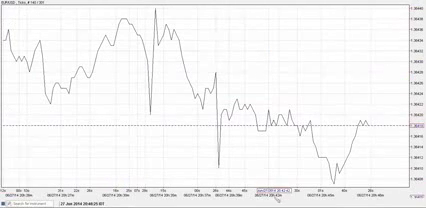
{"action": "scroll", "coordinate": [372, 110], "scroll_direction": "down", "scroll_amount": 2}
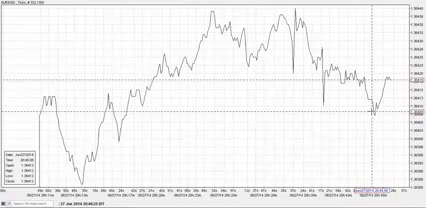
{"action": "scroll", "coordinate": [240, 120], "scroll_direction": "down", "scroll_amount": 2}
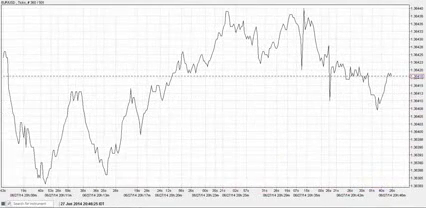
{"action": "key", "text": "alt+Tab"}
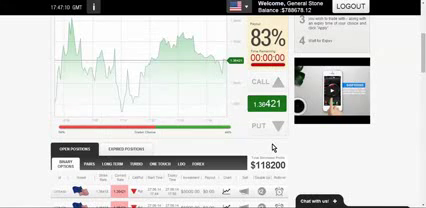
{"action": "scroll", "coordinate": [272, 148], "scroll_direction": "down", "scroll_amount": 3}
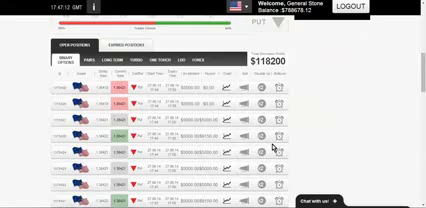
{"action": "scroll", "coordinate": [272, 148], "scroll_direction": "down", "scroll_amount": 3}
{"action": "scroll", "coordinate": [272, 148], "scroll_direction": "down", "scroll_amount": 3}
{"action": "scroll", "coordinate": [272, 148], "scroll_direction": "down", "scroll_amount": 3}
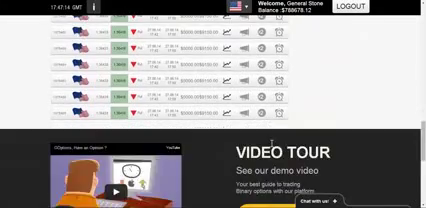
{"action": "scroll", "coordinate": [272, 148], "scroll_direction": "up", "scroll_amount": 5}
{"action": "scroll", "coordinate": [272, 148], "scroll_direction": "up", "scroll_amount": 3}
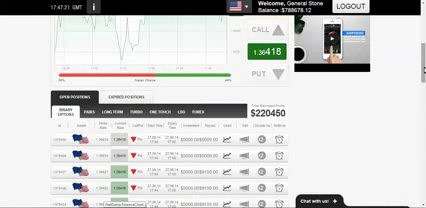
{"action": "left_click_drag", "start_coordinate": [422, 70], "coordinate": [422, 30]}
{"action": "scroll", "coordinate": [422, 42], "scroll_direction": "down", "scroll_amount": 1}
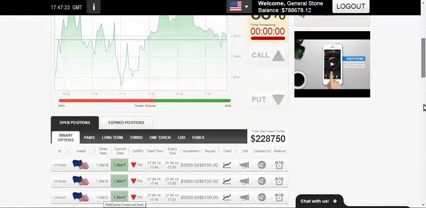
{"action": "mouse_move", "coordinate": [422, 55]}
{"action": "left_mouse_down"}
{"action": "mouse_move", "coordinate": [423, 134]}
{"action": "mouse_move", "coordinate": [423, 60]}
{"action": "left_mouse_up"}
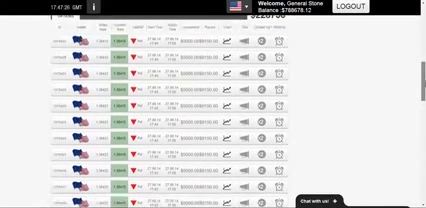
{"action": "scroll", "coordinate": [330, 95], "scroll_direction": "up", "scroll_amount": 1}
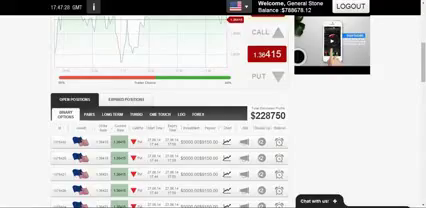
{"action": "key", "text": "alt+Tab"}
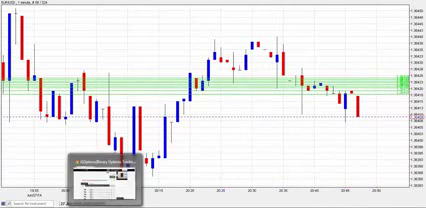
Return to the GOptions trading page to review the open $5000 EUR/USD puts
{"action": "left_click", "coordinate": [100, 195]}
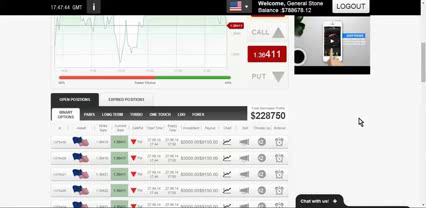
{"action": "left_click_drag", "start_coordinate": [423, 62], "coordinate": [423, 82]}
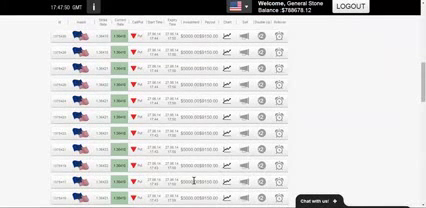
{"action": "left_click_drag", "start_coordinate": [423, 78], "coordinate": [423, 104]}
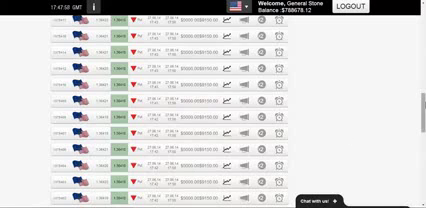
{"action": "left_click_drag", "start_coordinate": [423, 107], "coordinate": [424, 132]}
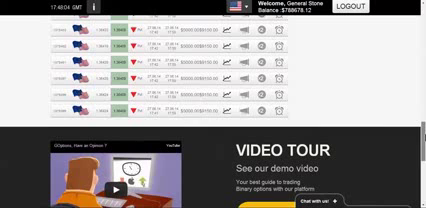
{"action": "left_click_drag", "start_coordinate": [424, 125], "coordinate": [423, 56]}
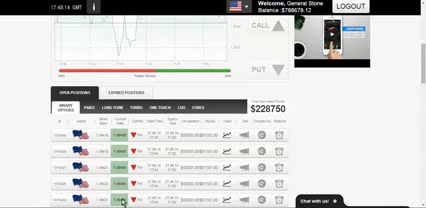
Mark a horizontal price level on the EUR/USD tick chart, then return to GOptions
{"action": "key", "text": "alt+Tab"}
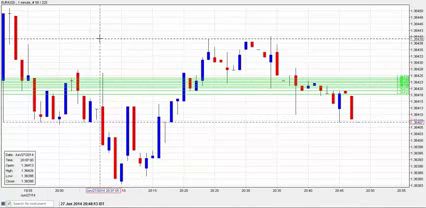
{"action": "key", "text": "alt+Tab"}
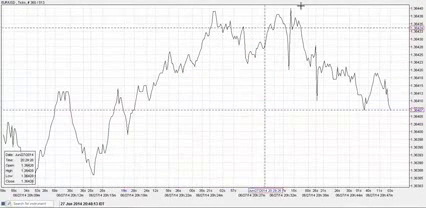
{"action": "right_click", "coordinate": [115, 3]}
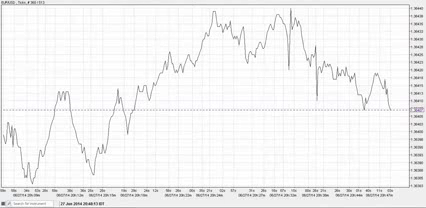
{"action": "mouse_move", "coordinate": [150, 7]}
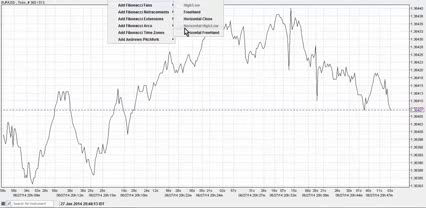
{"action": "left_click", "coordinate": [187, 34]}
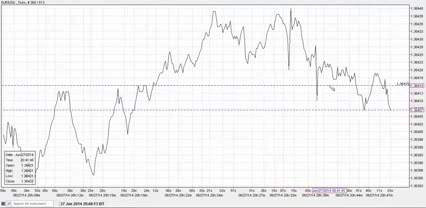
{"action": "left_click", "coordinate": [327, 79]}
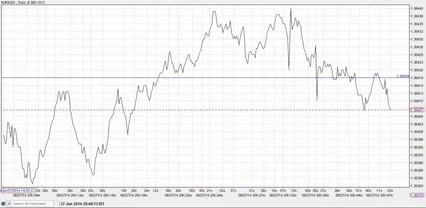
{"action": "key", "text": "alt+Tab"}
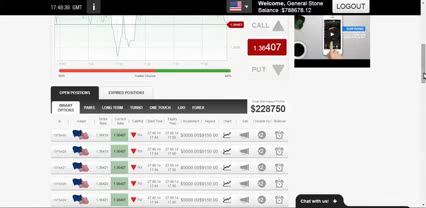
{"action": "left_click_drag", "start_coordinate": [423, 75], "coordinate": [423, 60]}
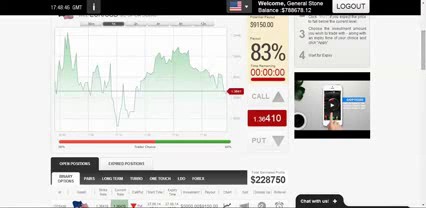
{"action": "key", "text": "alt+Tab"}
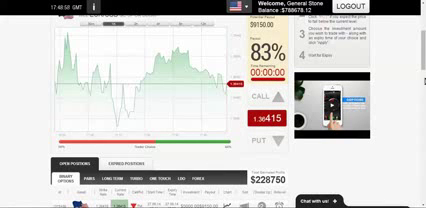
{"action": "left_click_drag", "start_coordinate": [422, 60], "coordinate": [422, 75]}
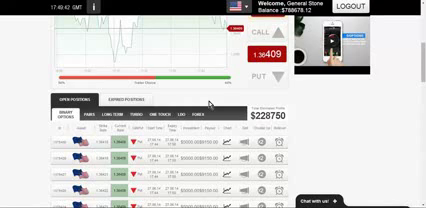
{"action": "scroll", "coordinate": [210, 104], "scroll_direction": "up", "scroll_amount": 5}
{"action": "scroll", "coordinate": [210, 104], "scroll_direction": "up", "scroll_amount": 5}
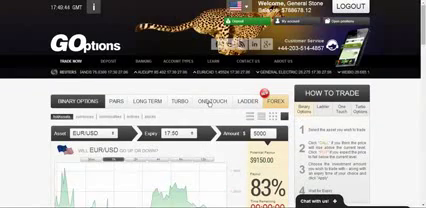
{"action": "scroll", "coordinate": [210, 104], "scroll_direction": "down", "scroll_amount": 5}
{"action": "scroll", "coordinate": [210, 104], "scroll_direction": "down", "scroll_amount": 5}
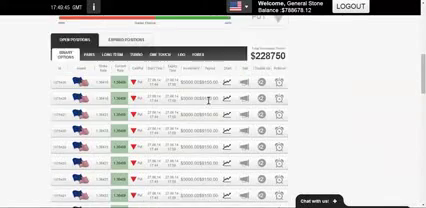
{"action": "scroll", "coordinate": [210, 104], "scroll_direction": "down", "scroll_amount": 3}
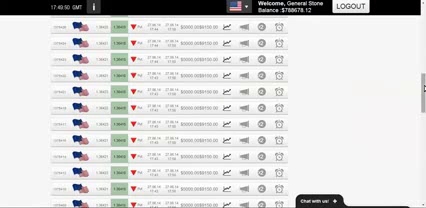
{"action": "left_click_drag", "start_coordinate": [423, 86], "coordinate": [423, 40]}
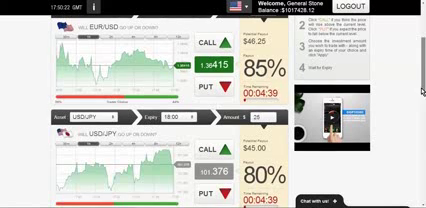
{"action": "left_click_drag", "start_coordinate": [422, 60], "coordinate": [421, 106]}
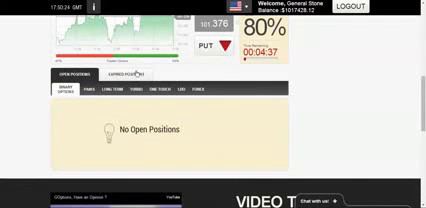
Open Expired Positions and page through to page 3 of winning $5000 puts
{"action": "left_click", "coordinate": [127, 74]}
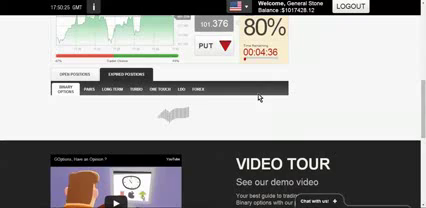
{"action": "scroll", "coordinate": [279, 94], "scroll_direction": "down", "scroll_amount": 2}
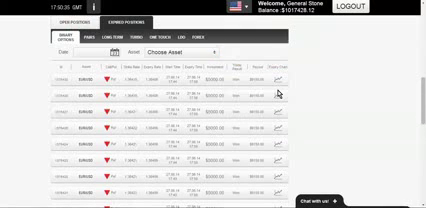
{"action": "scroll", "coordinate": [279, 94], "scroll_direction": "down", "scroll_amount": 3}
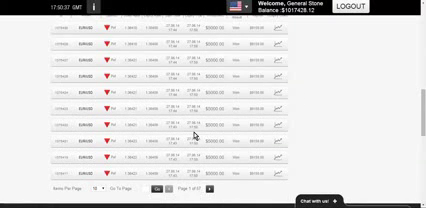
{"action": "left_click", "coordinate": [209, 189]}
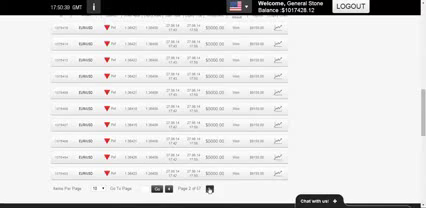
{"action": "left_click", "coordinate": [209, 189]}
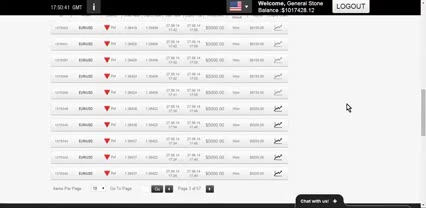
{"action": "scroll", "coordinate": [348, 108], "scroll_direction": "up", "scroll_amount": 10}
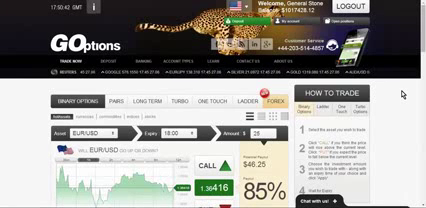